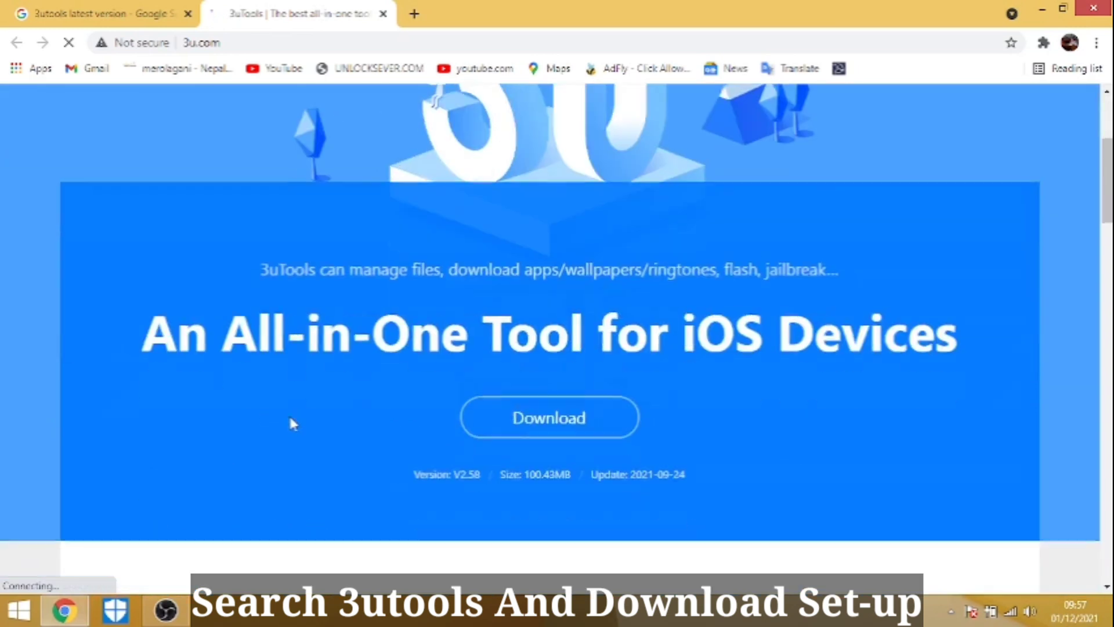
# Download the 3uTools v2.58 setup via IDM, close the 3u.com tab, and start typing 'a17'
pyautogui.click(562, 344)
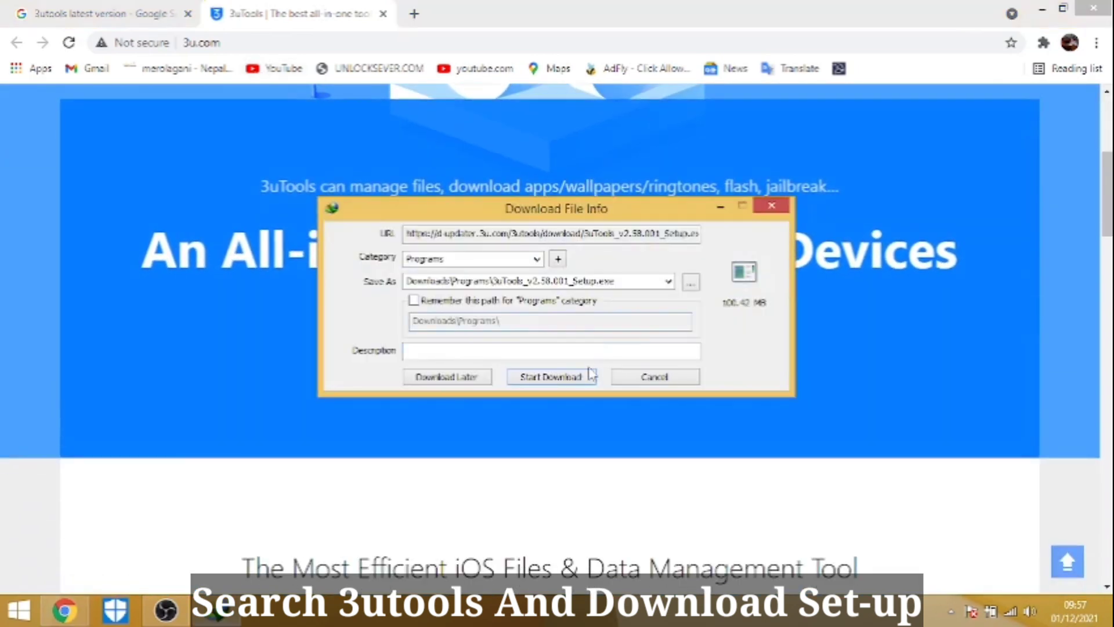
pyautogui.click(590, 375)
pyautogui.click(370, 19)
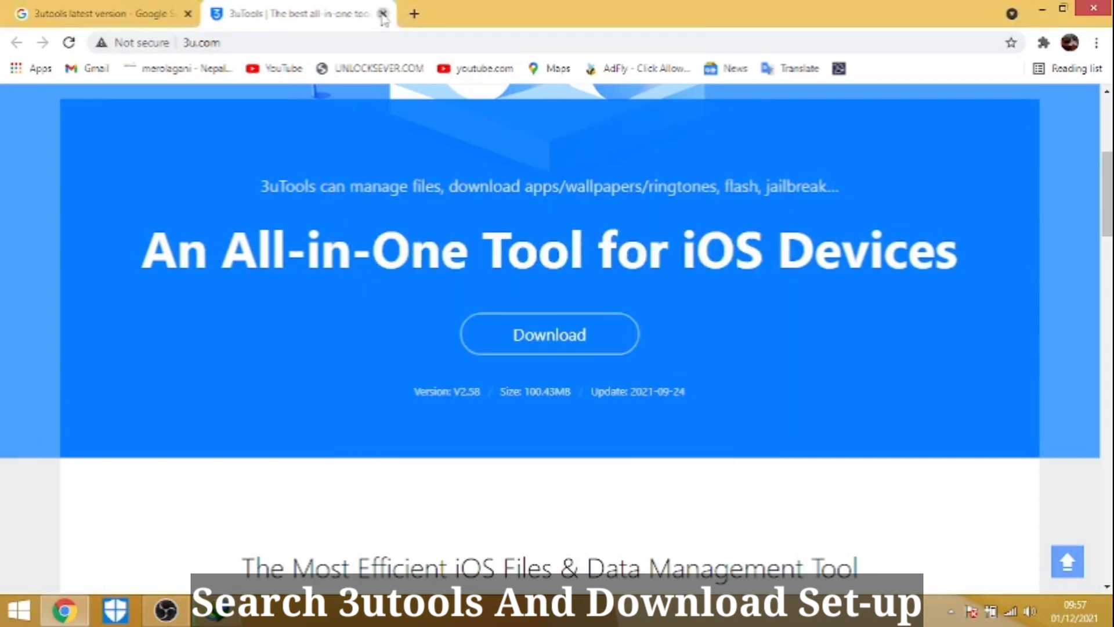
pyautogui.click(383, 13)
pyautogui.moveTo(324, 119); pyautogui.dragTo(138, 125)
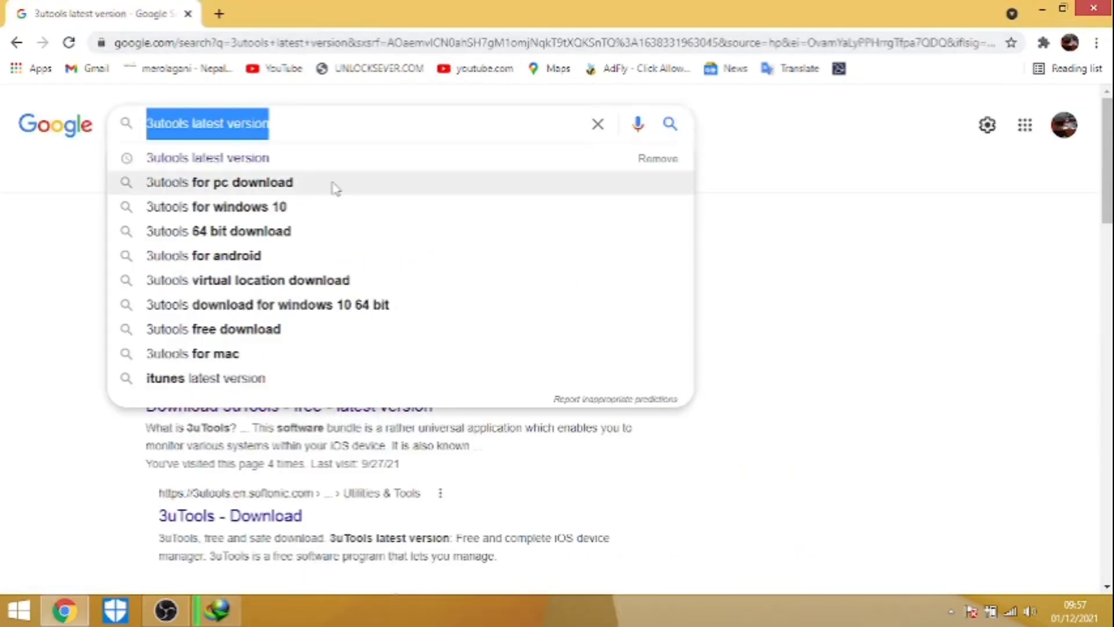
pyautogui.write('a')
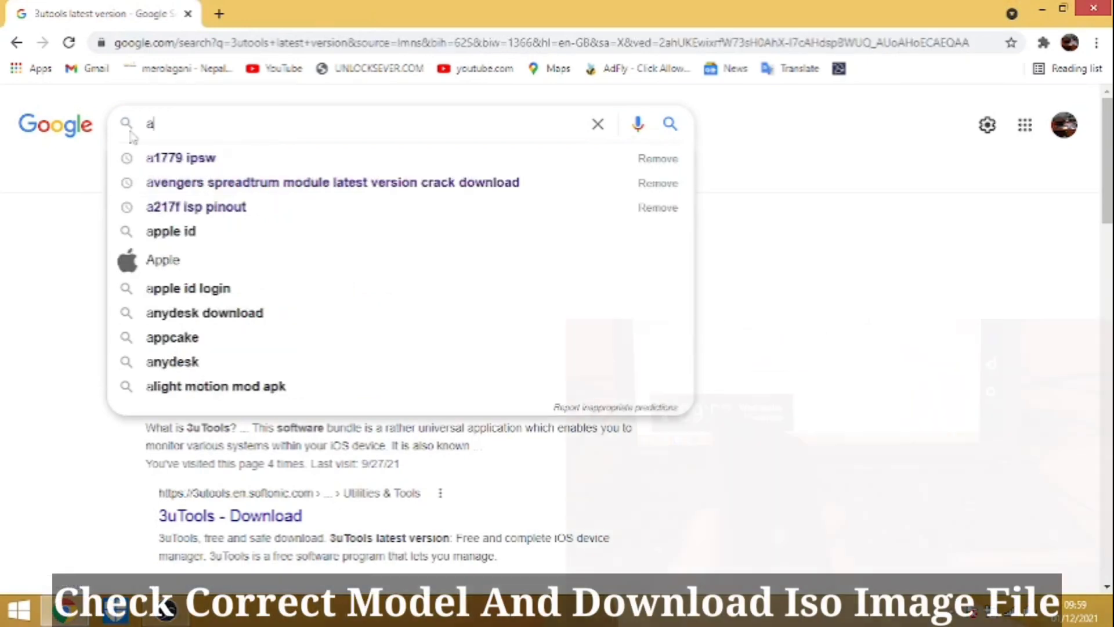
pyautogui.write('17')
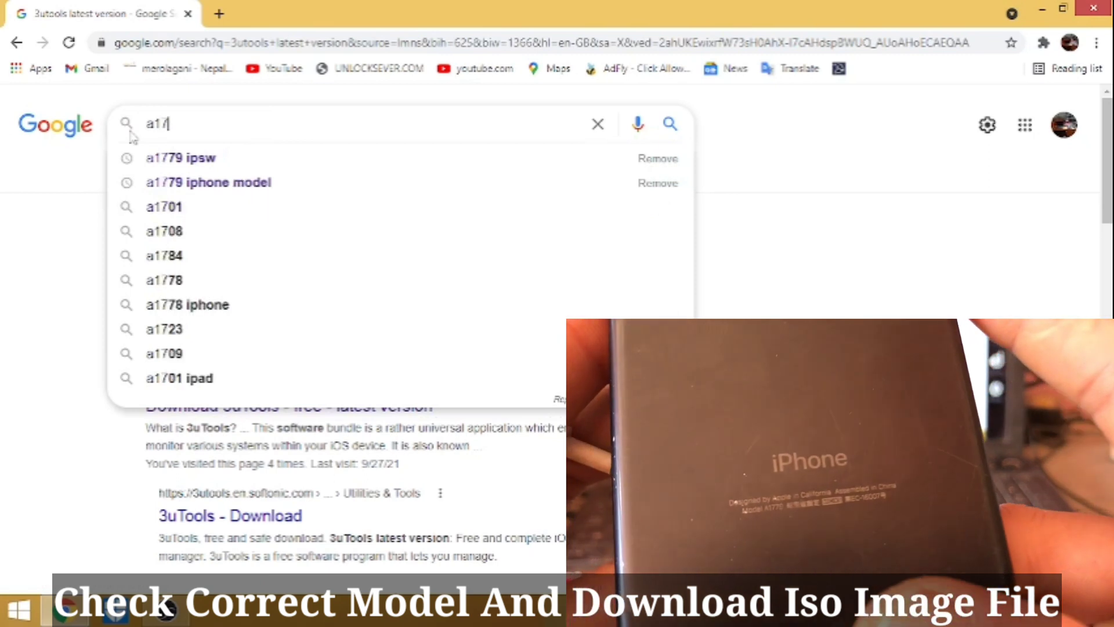
# Search 'a1779 ipsw' and open the ipsw.me iPhone 7 firmware page in its own tab
pyautogui.click(286, 156)
pyautogui.rightClick(275, 265)
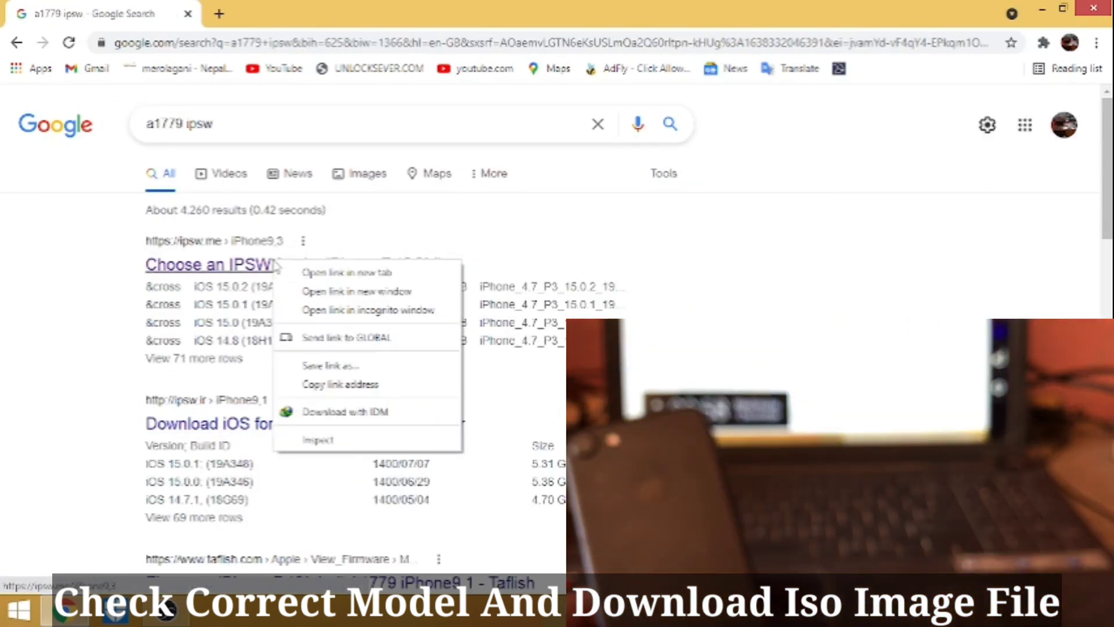
pyautogui.click(408, 278)
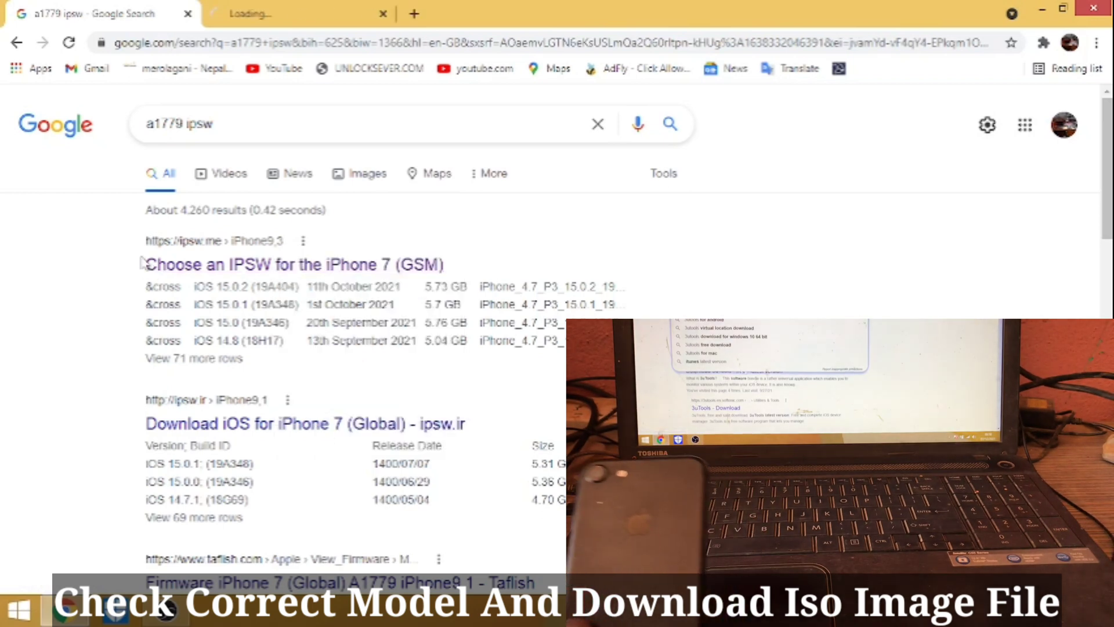
pyautogui.moveTo(122, 243); pyautogui.dragTo(311, 245)
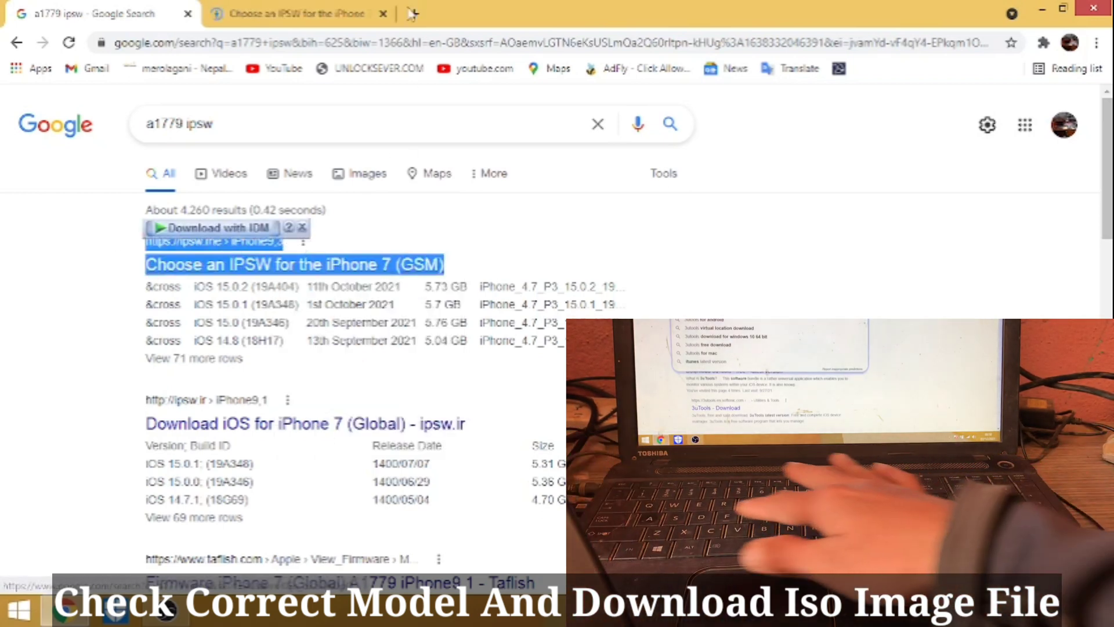
pyautogui.click(249, 14)
pyautogui.click(187, 14)
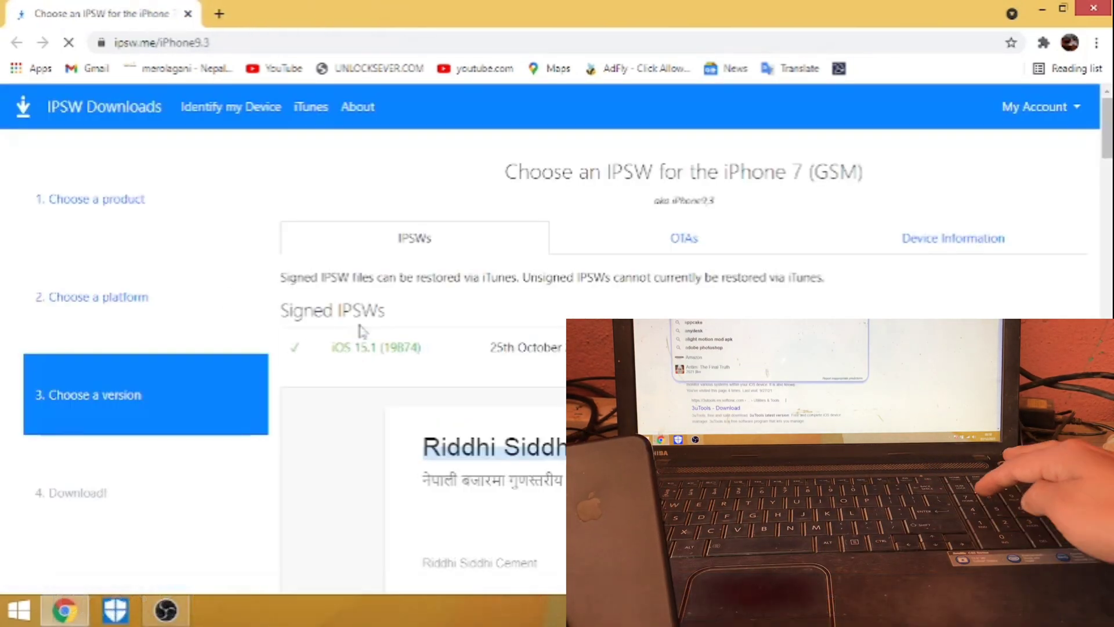
pyautogui.scroll(-2, 549, 343)
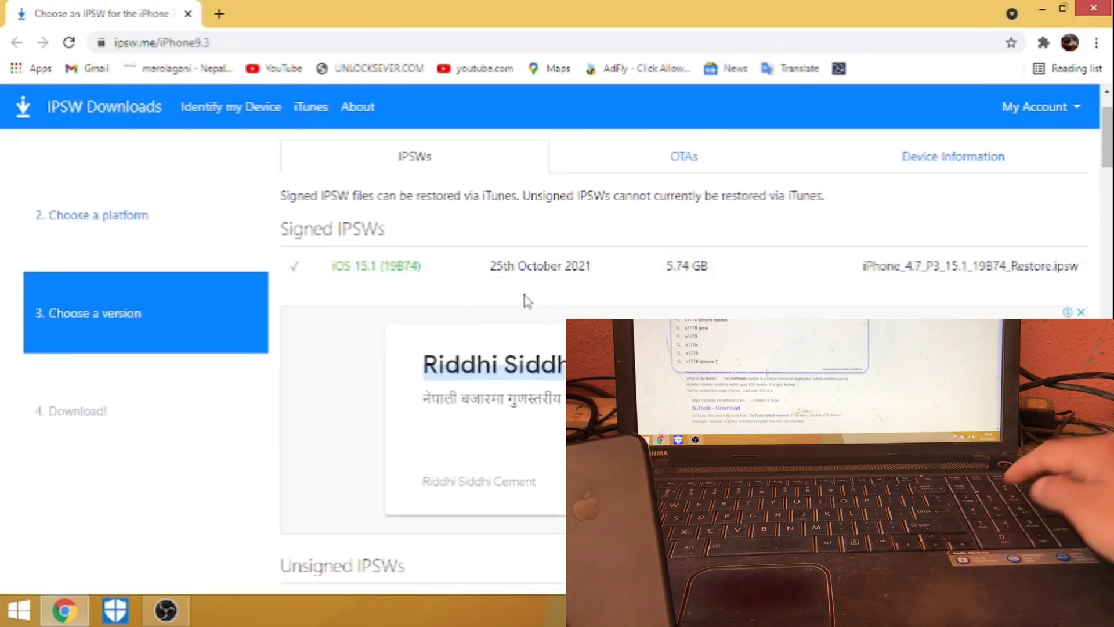
# Pick iOS 15.1 (19B74) and send its 5.74 GB IPSW to the download manager
pyautogui.click(524, 279)
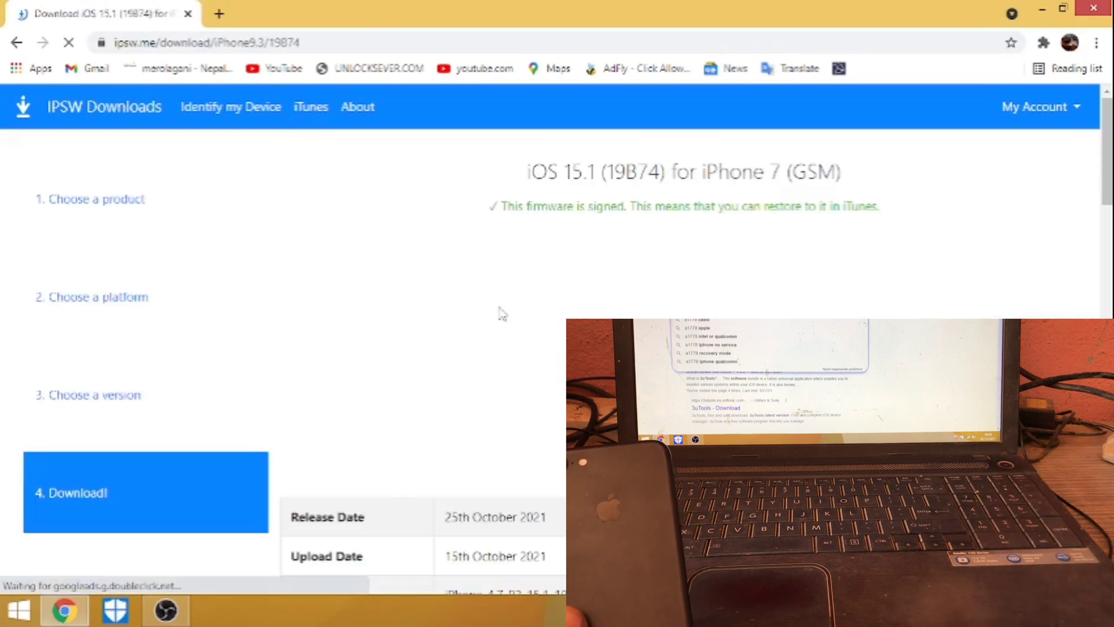
pyautogui.scroll(-10, 503, 313)
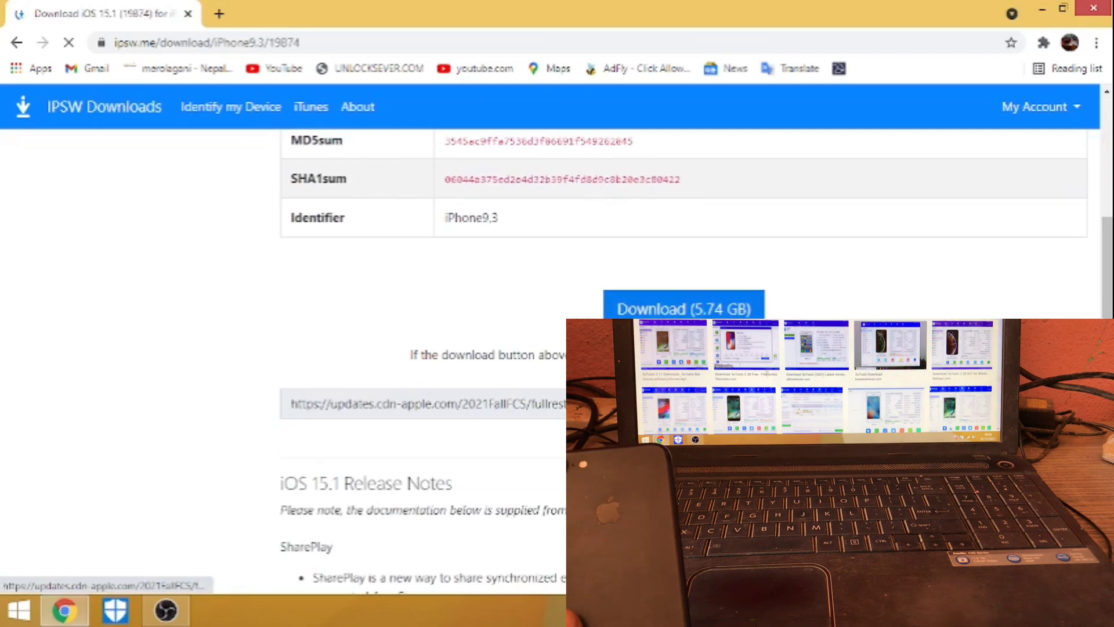
pyautogui.rightClick(645, 315)
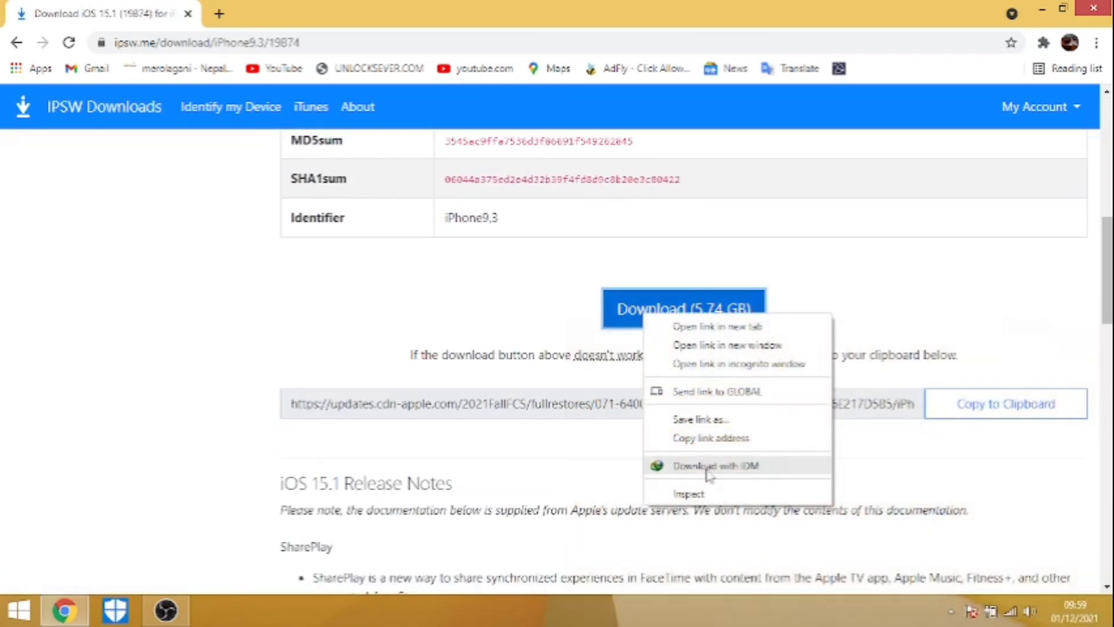
pyautogui.click(702, 466)
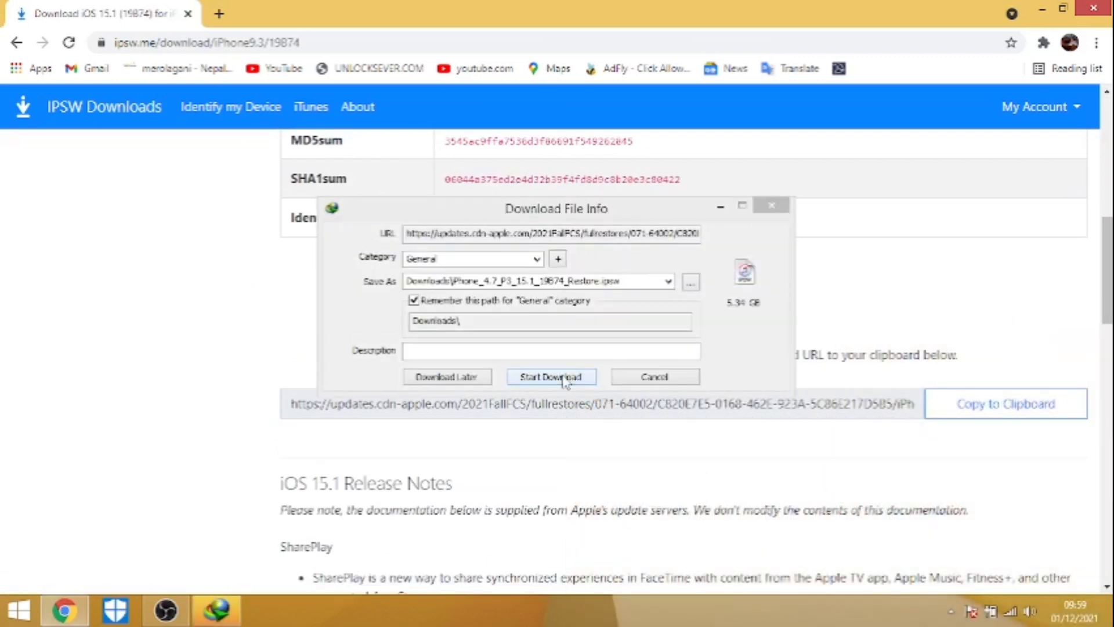
pyautogui.click(565, 378)
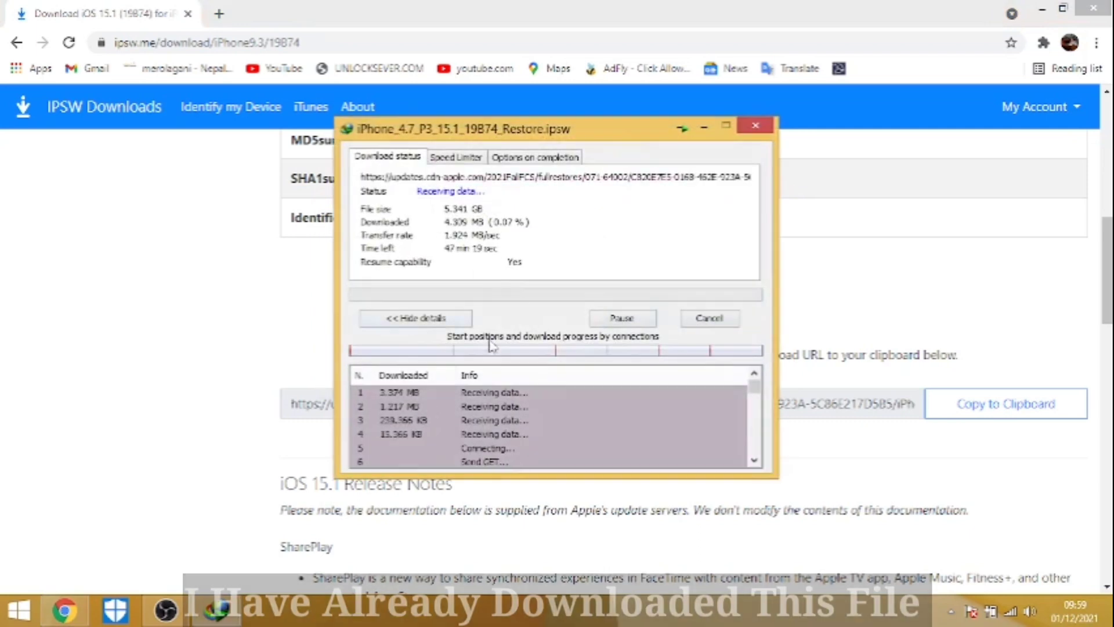
# Cancel both the IDM and Chrome firmware downloads, dismiss the advert, and minimise Chrome
pyautogui.click(616, 320)
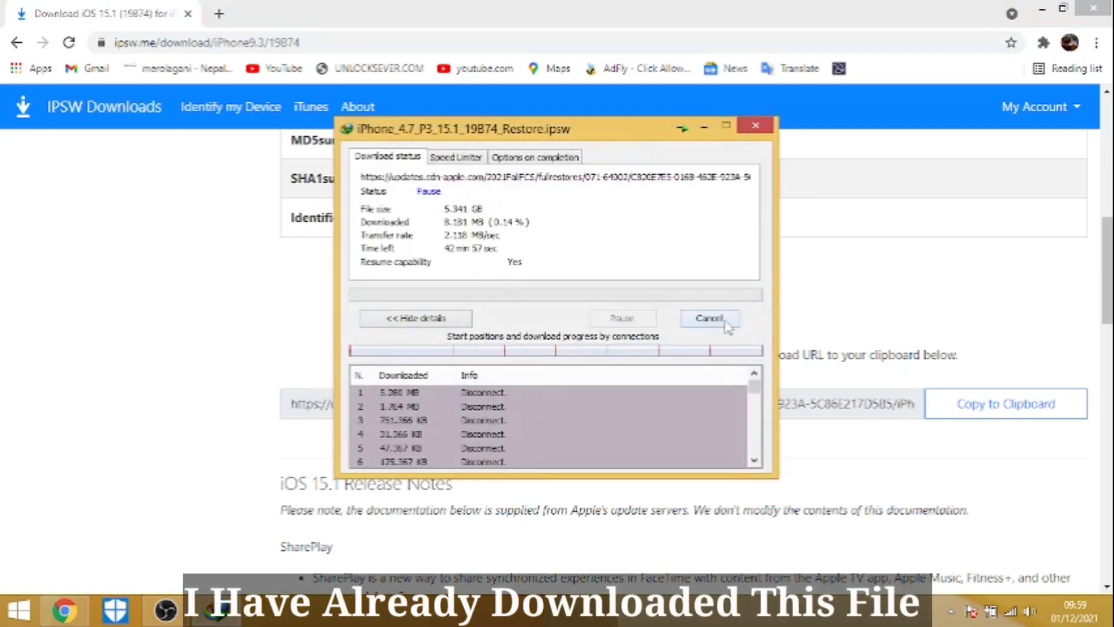
pyautogui.click(709, 318)
pyautogui.click(719, 314)
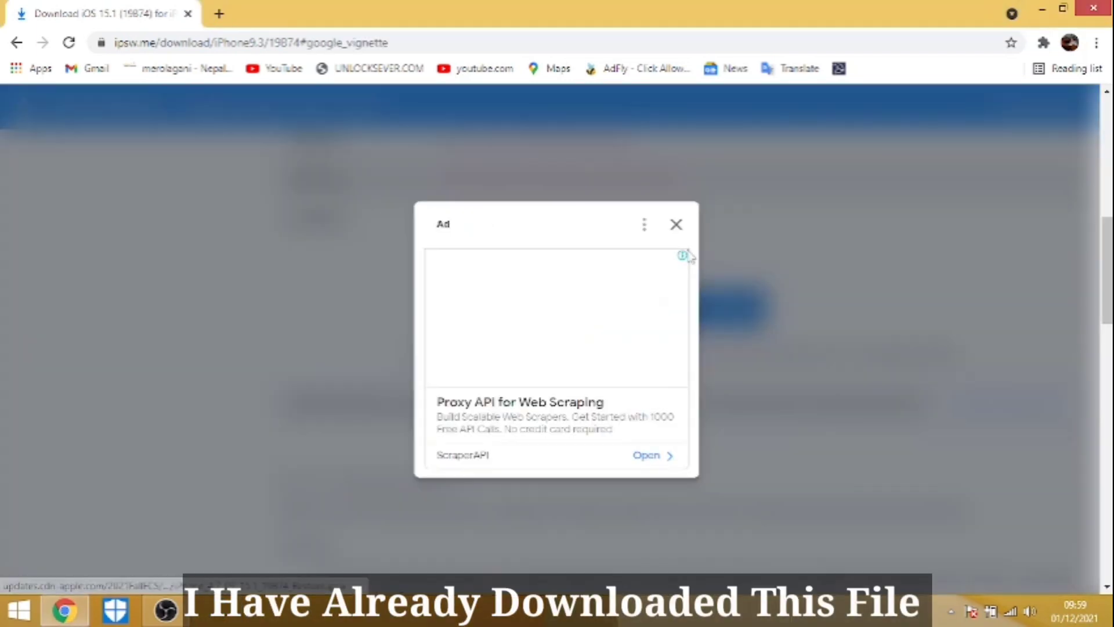
pyautogui.click(675, 226)
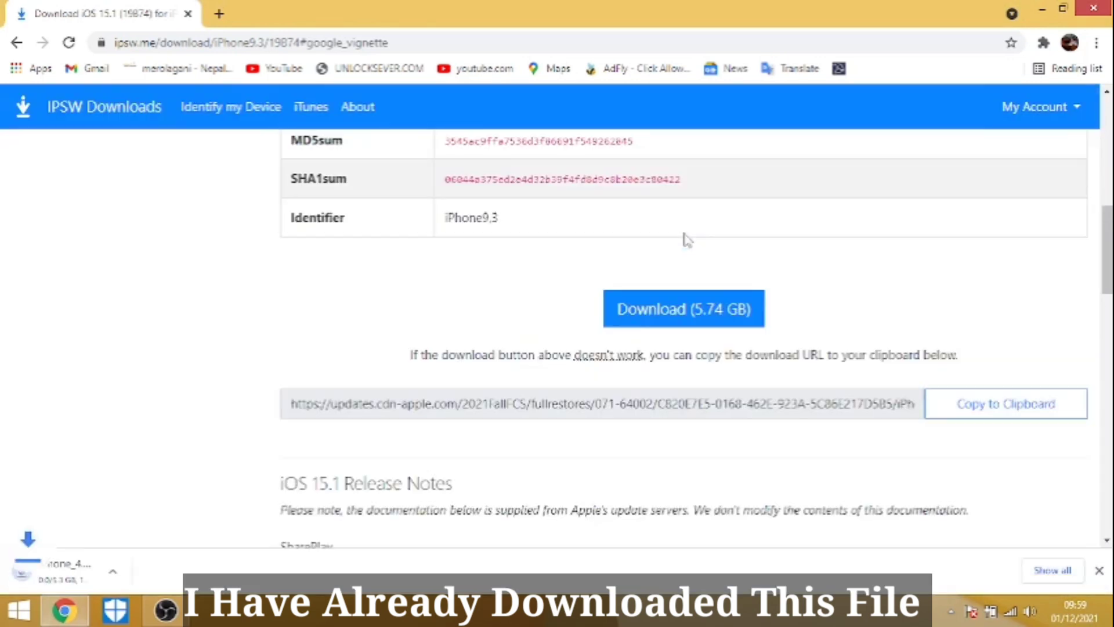
pyautogui.click(172, 571)
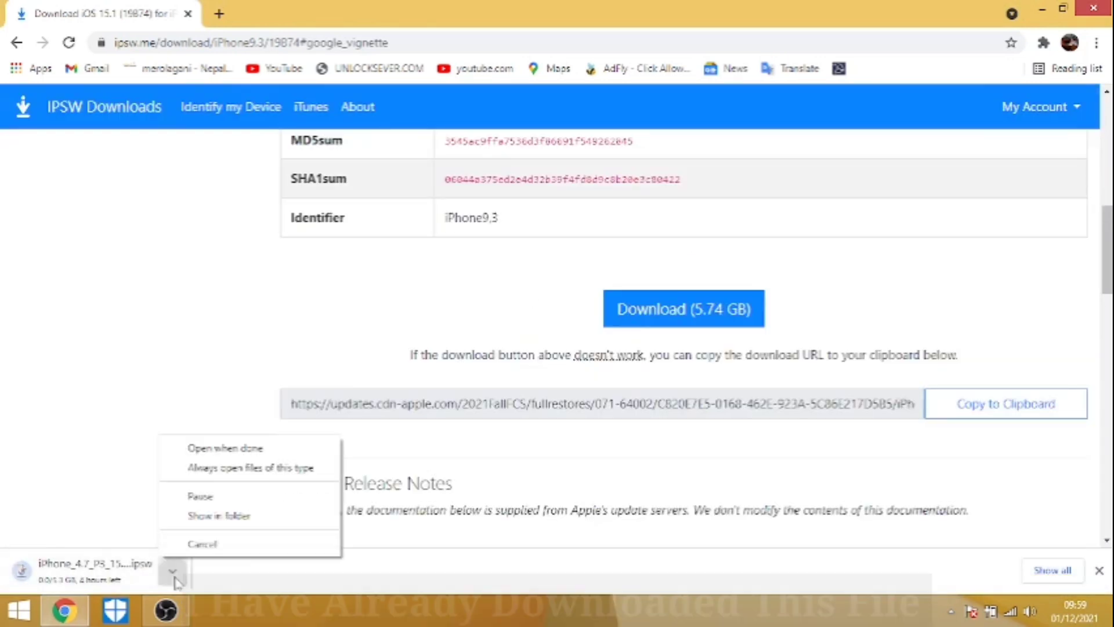
pyautogui.click(226, 542)
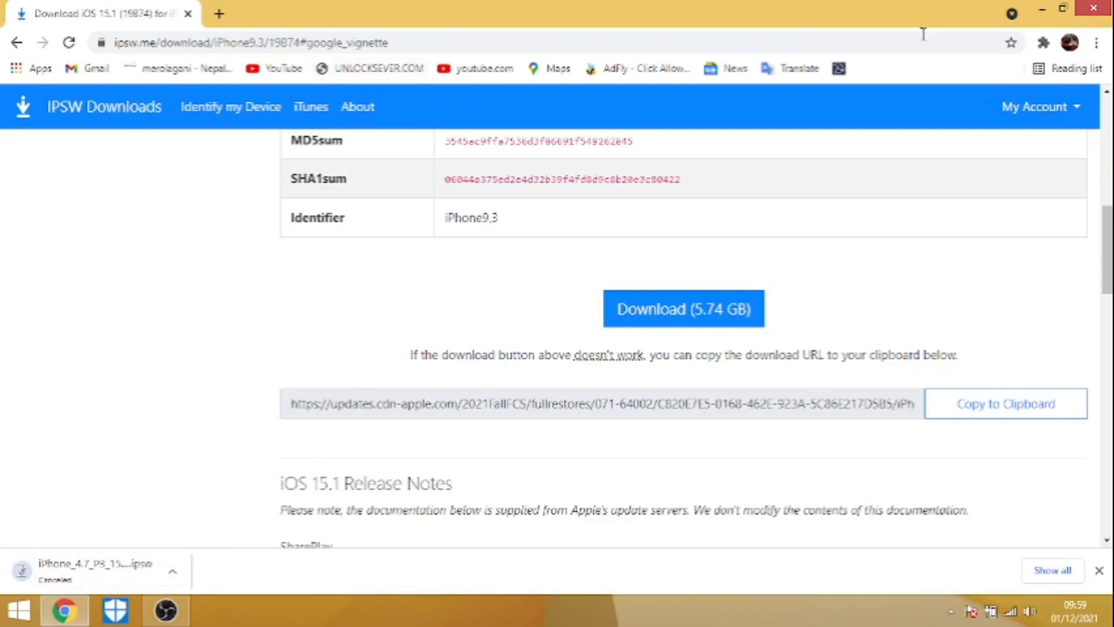
pyautogui.click(1042, 10)
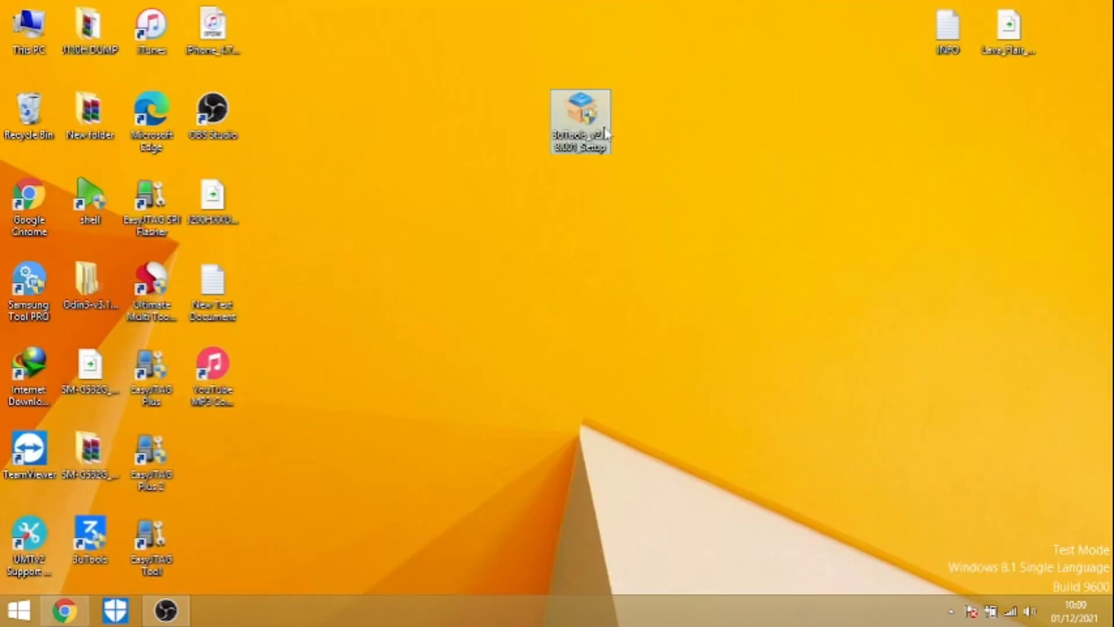
# Run the 3uTools setup file from the desktop and start the installation
pyautogui.rightClick(602, 125)
pyautogui.click(638, 138)
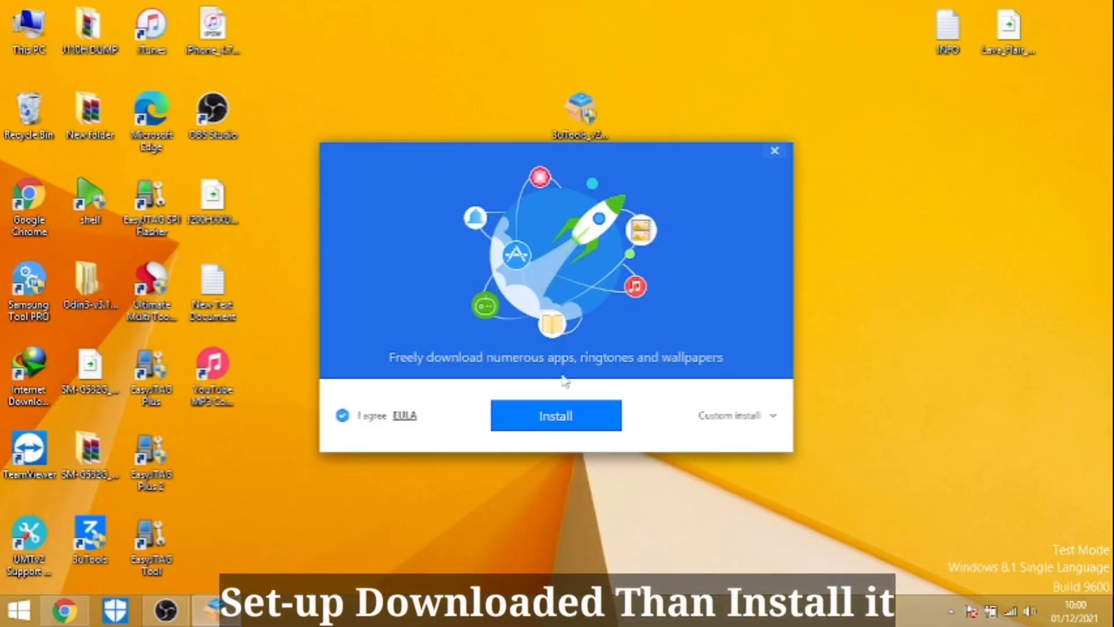
pyautogui.click(575, 413)
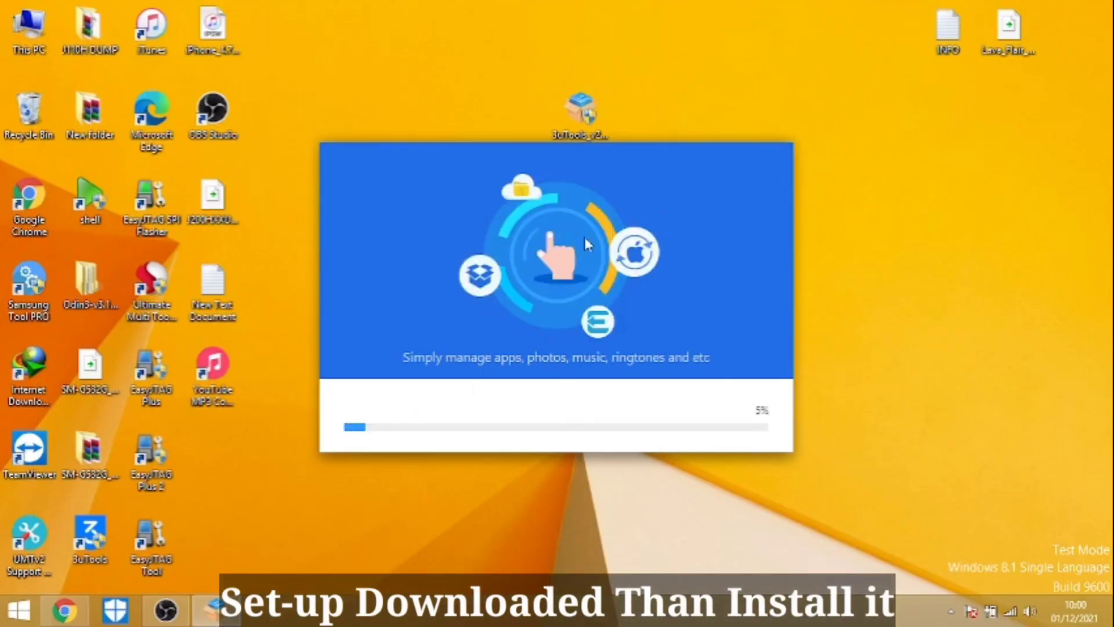
# Refresh the desktop during installation, then launch 3uTools when it finishes
pyautogui.rightClick(863, 267)
pyautogui.click(908, 310)
pyautogui.rightClick(856, 240)
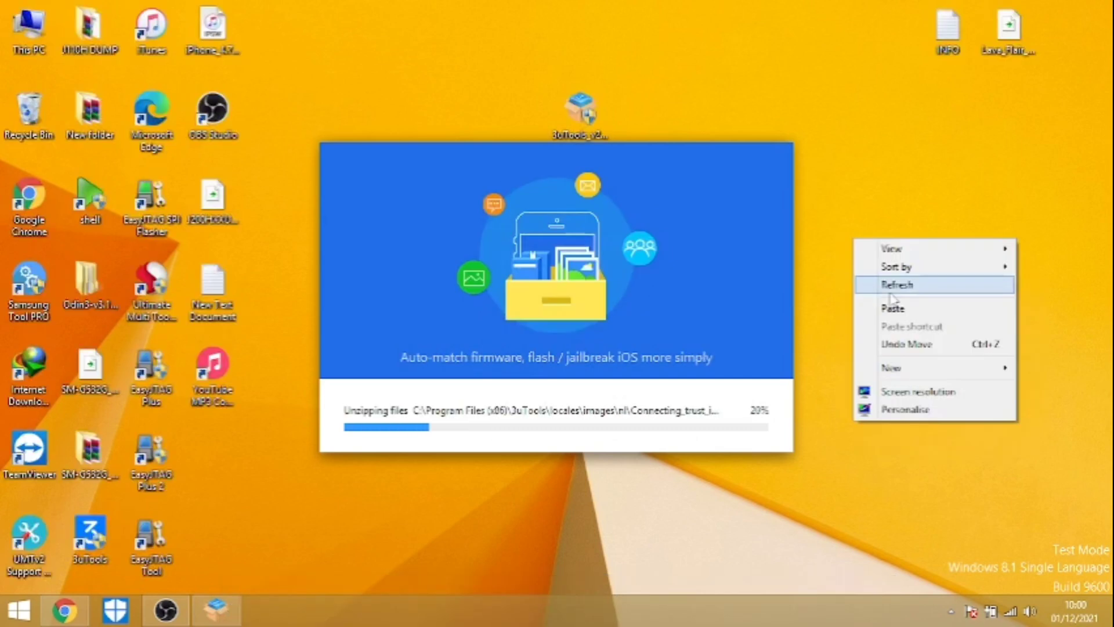
pyautogui.click(891, 291)
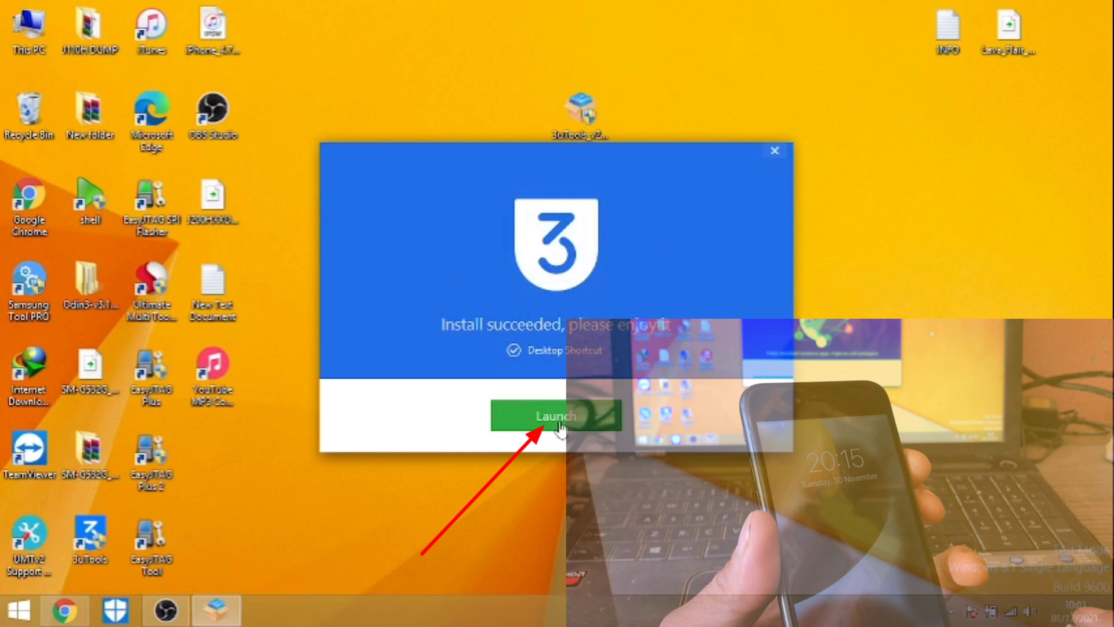
pyautogui.click(559, 417)
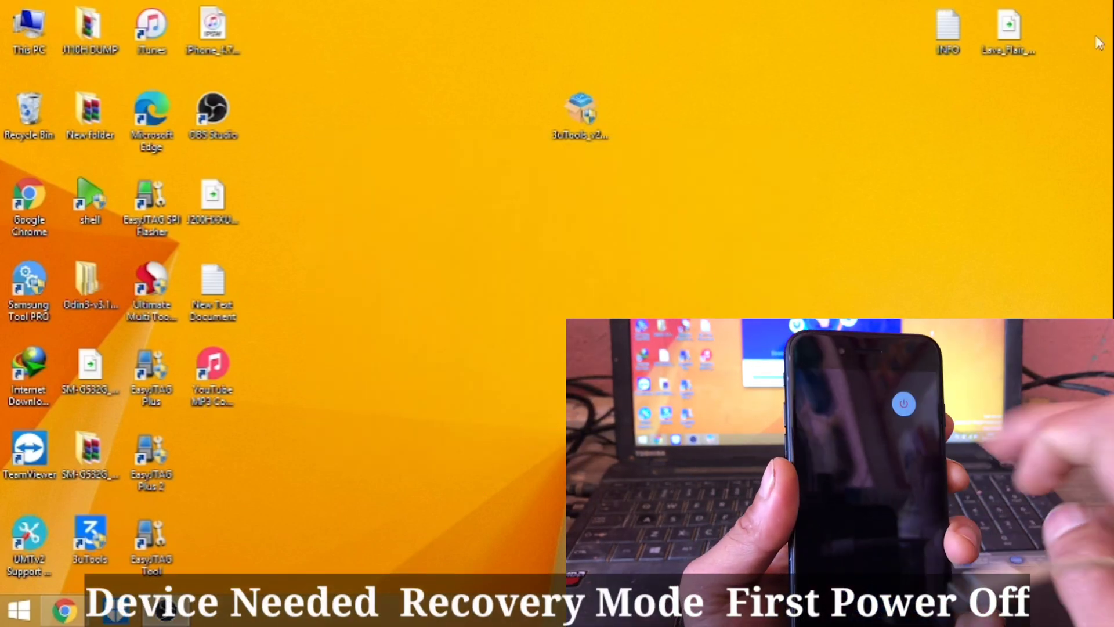
# Refresh the desktop while the iPhone 7 is put into recovery mode and iTunes detects it
pyautogui.rightClick(488, 209)
pyautogui.click(561, 253)
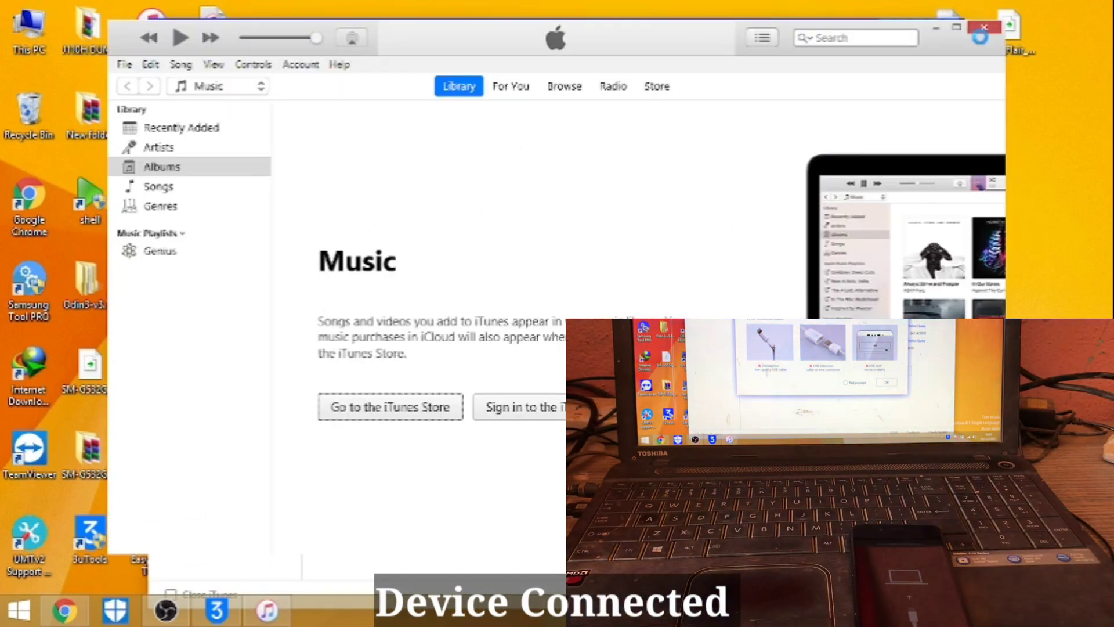
pyautogui.rightClick(1054, 168)
pyautogui.click(986, 211)
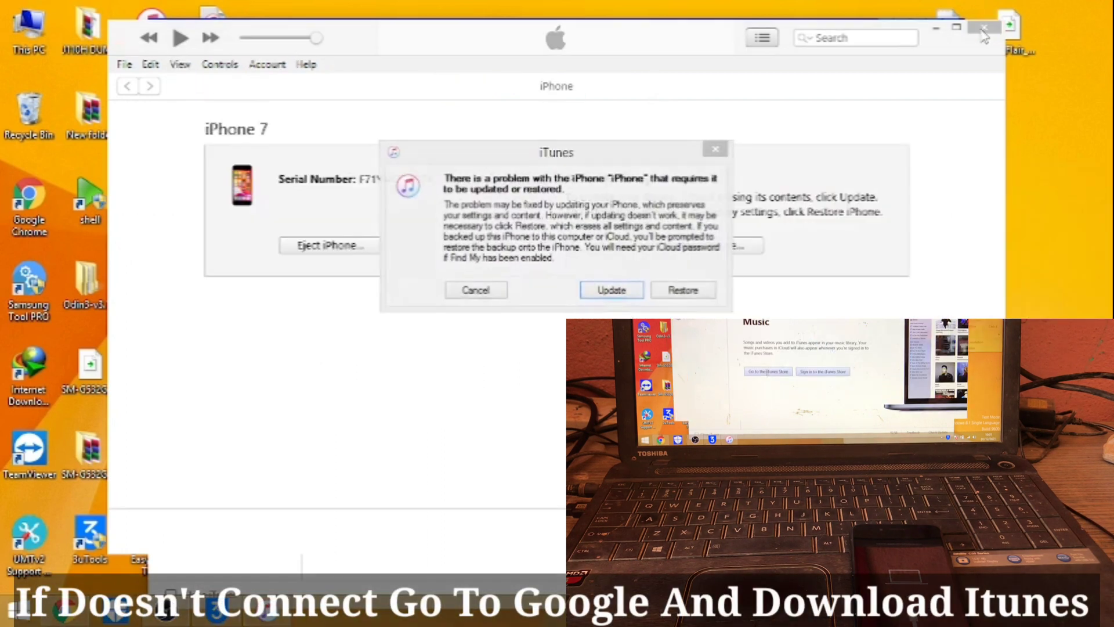
# Dismiss iTunes' update-or-restore warning, close iTunes, verify Recovery Mode in 3uTools, and minimise it
pyautogui.click(716, 149)
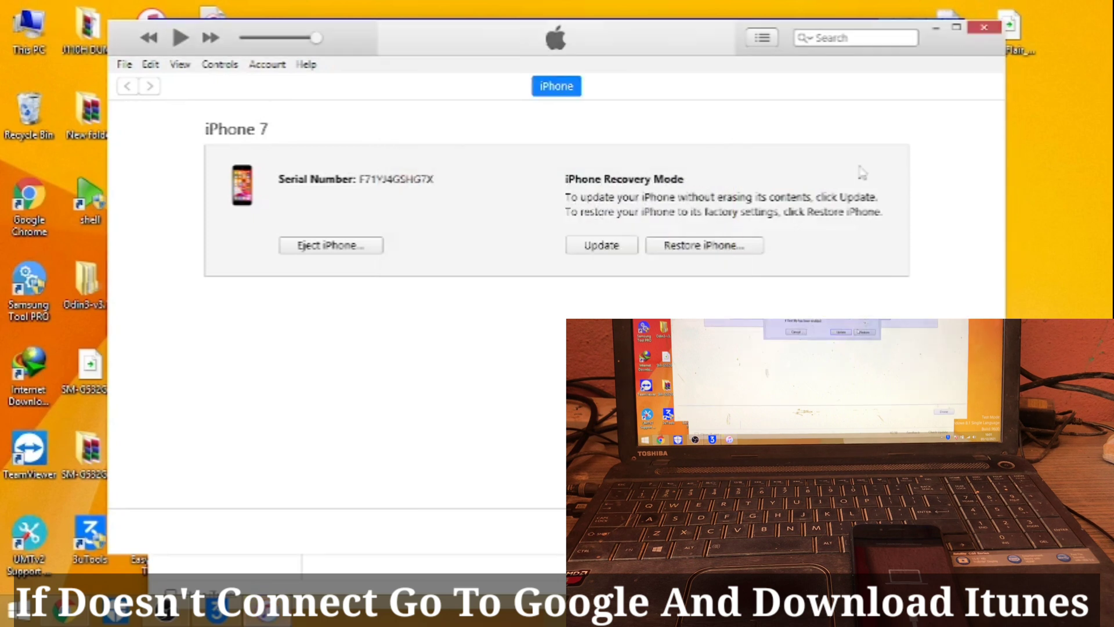
pyautogui.click(998, 28)
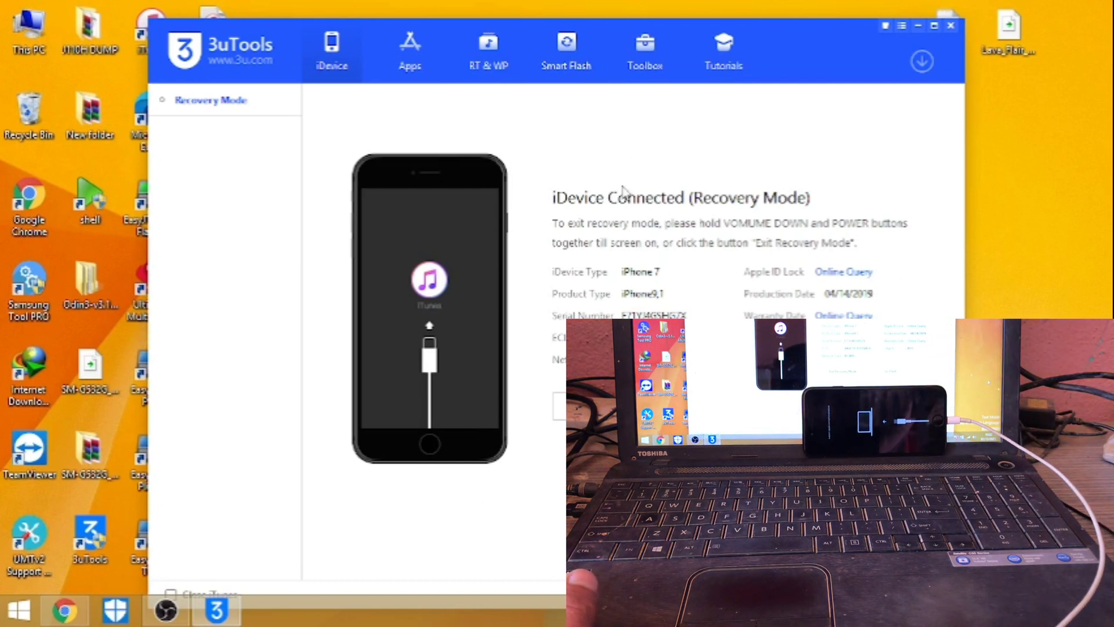
pyautogui.moveTo(806, 60); pyautogui.dragTo(747, 36)
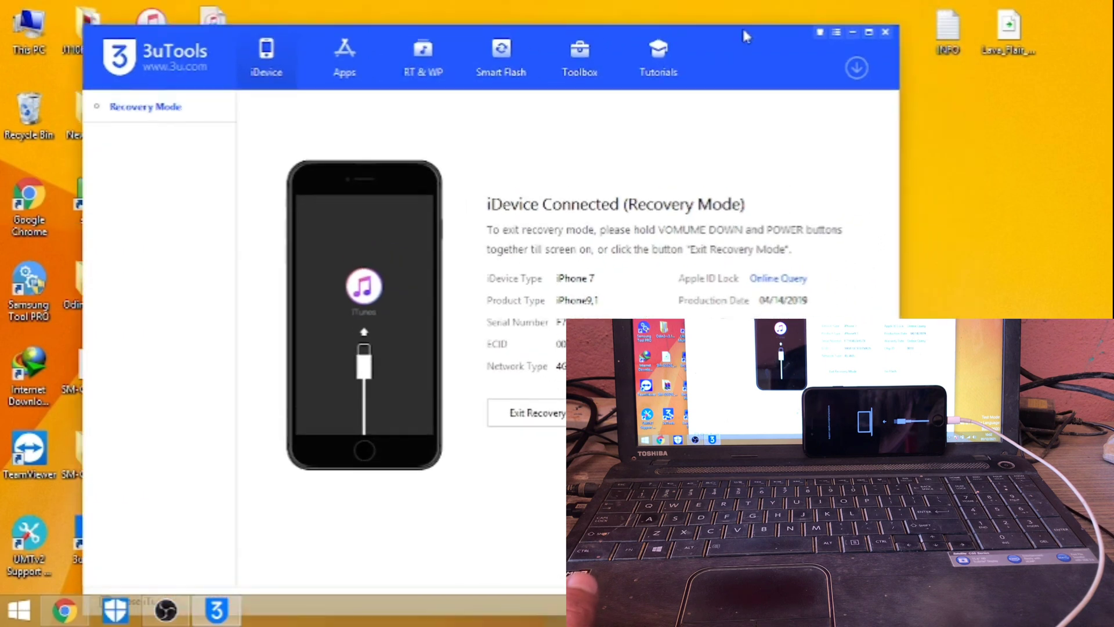
pyautogui.click(851, 33)
pyautogui.moveTo(67, 618)
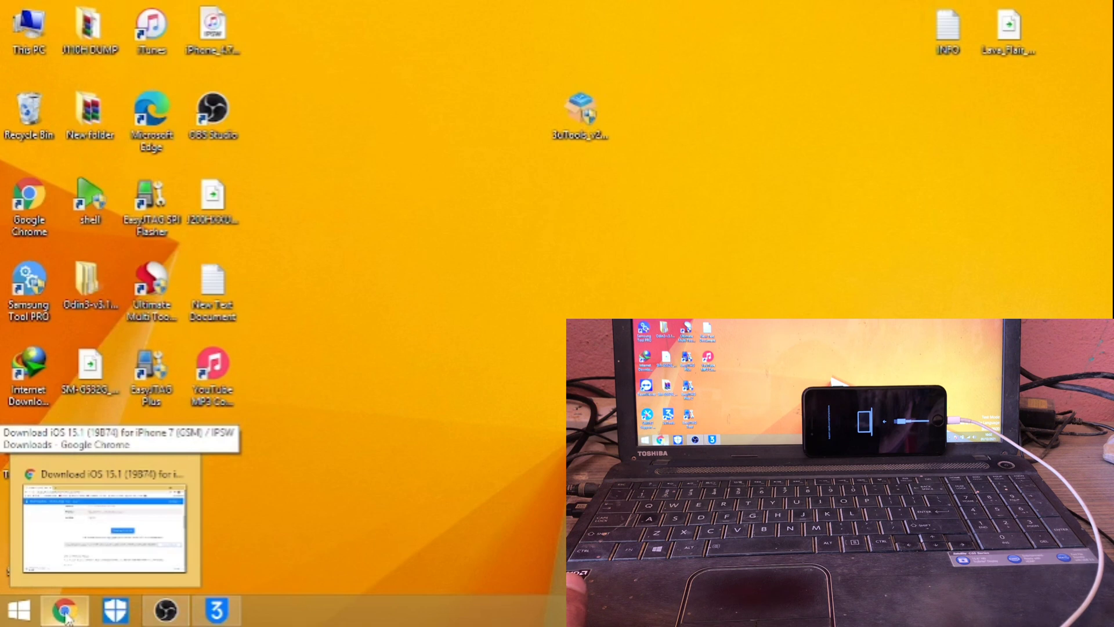
# Bookmark the iOS 15.1 IPSW download page in Chrome
pyautogui.click(84, 608)
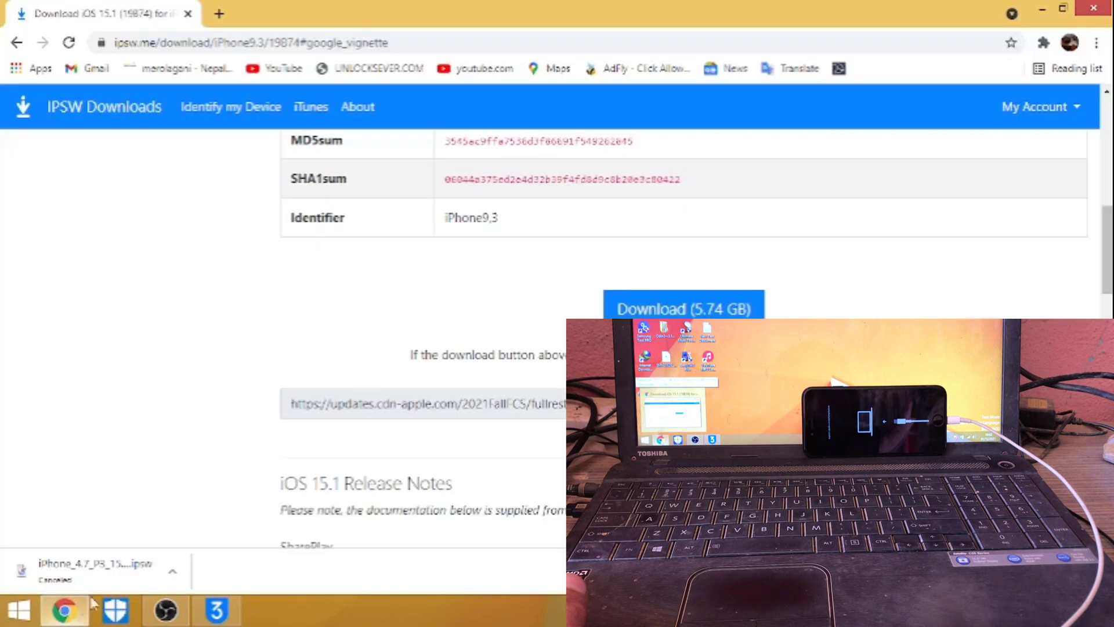
pyautogui.click(238, 49)
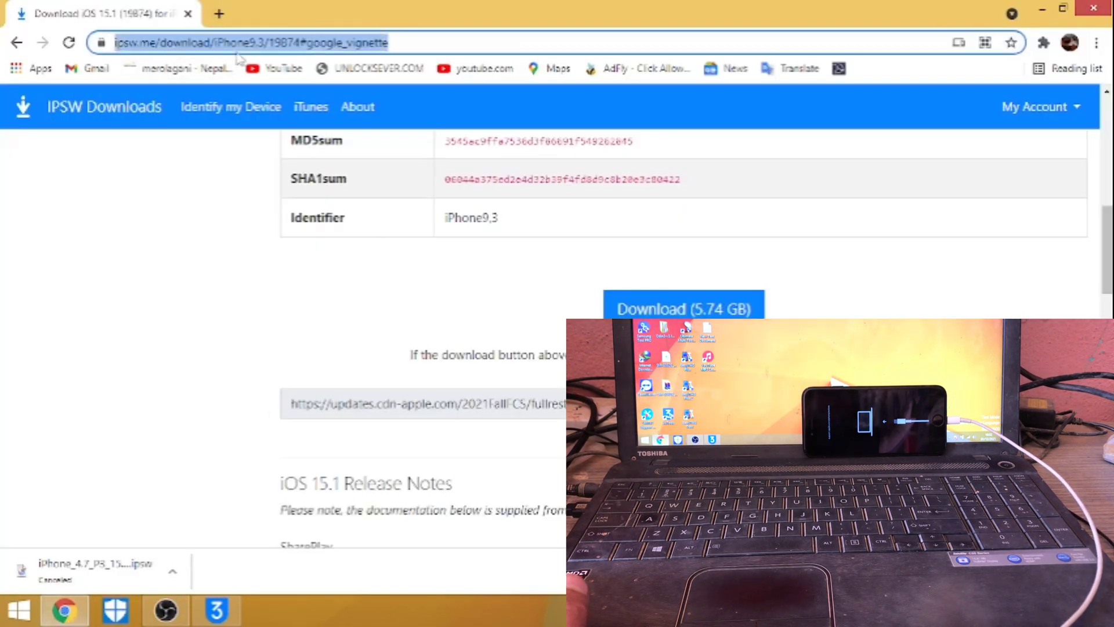
pyautogui.hotkey('ctrl', 'd')
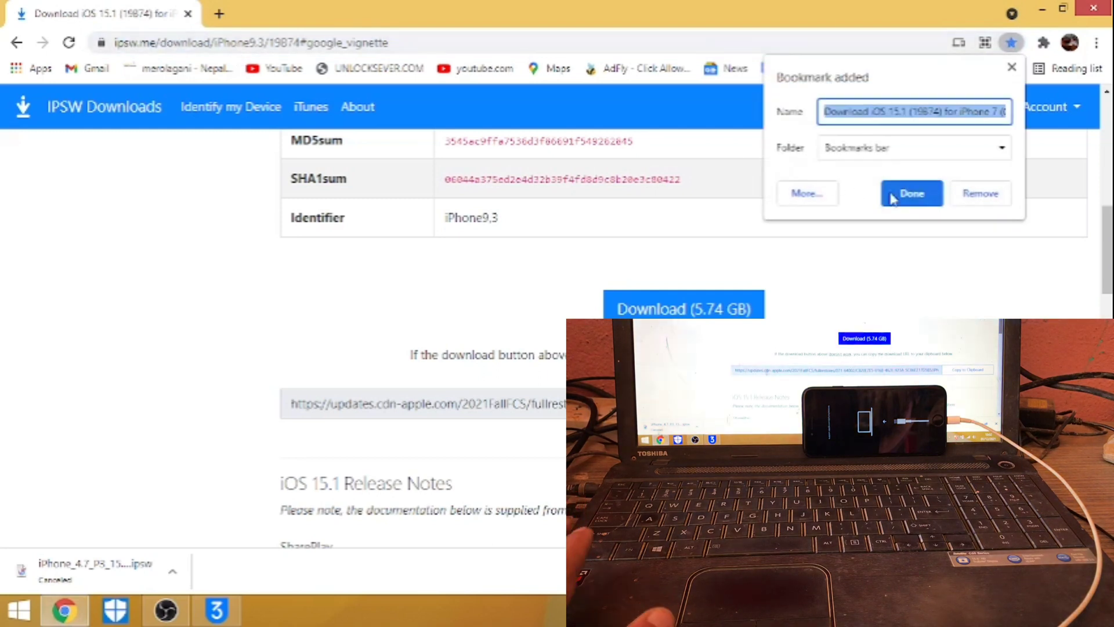
pyautogui.click(894, 249)
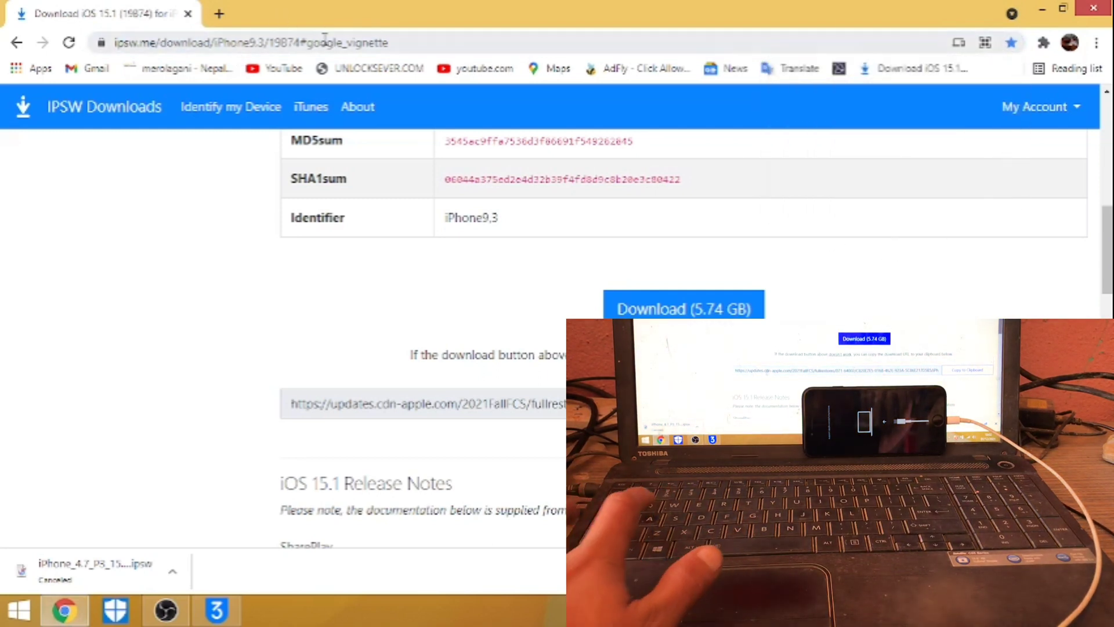
# Go to Google and search for 'itunes latest version'
pyautogui.moveTo(426, 43); pyautogui.dragTo(325, 38)
pyautogui.hotkey('ctrl', 'a')
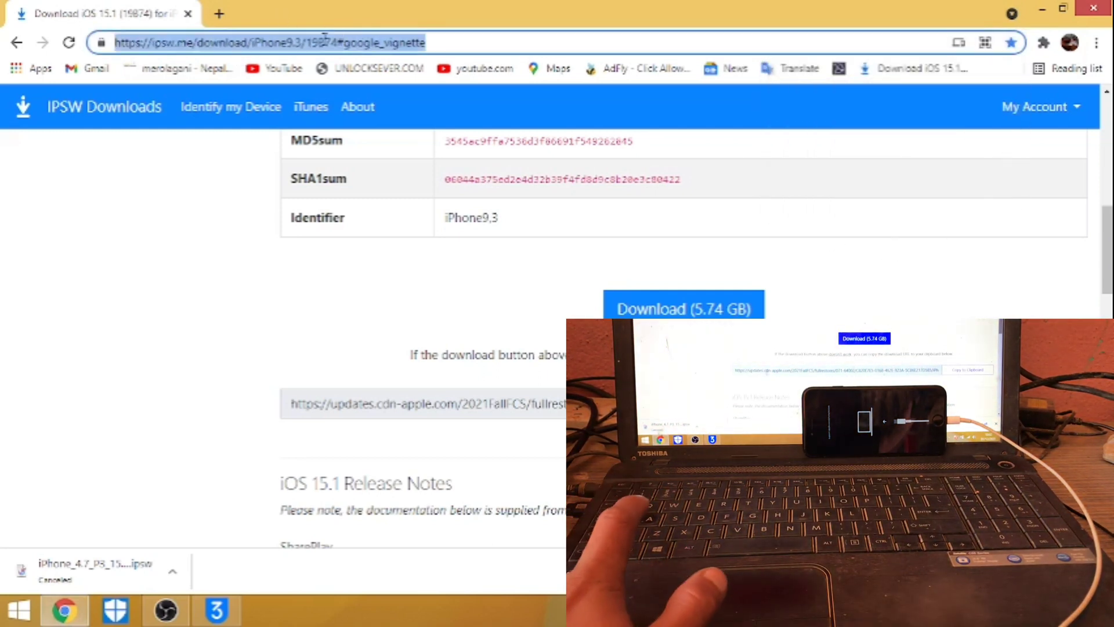
pyautogui.write('g')
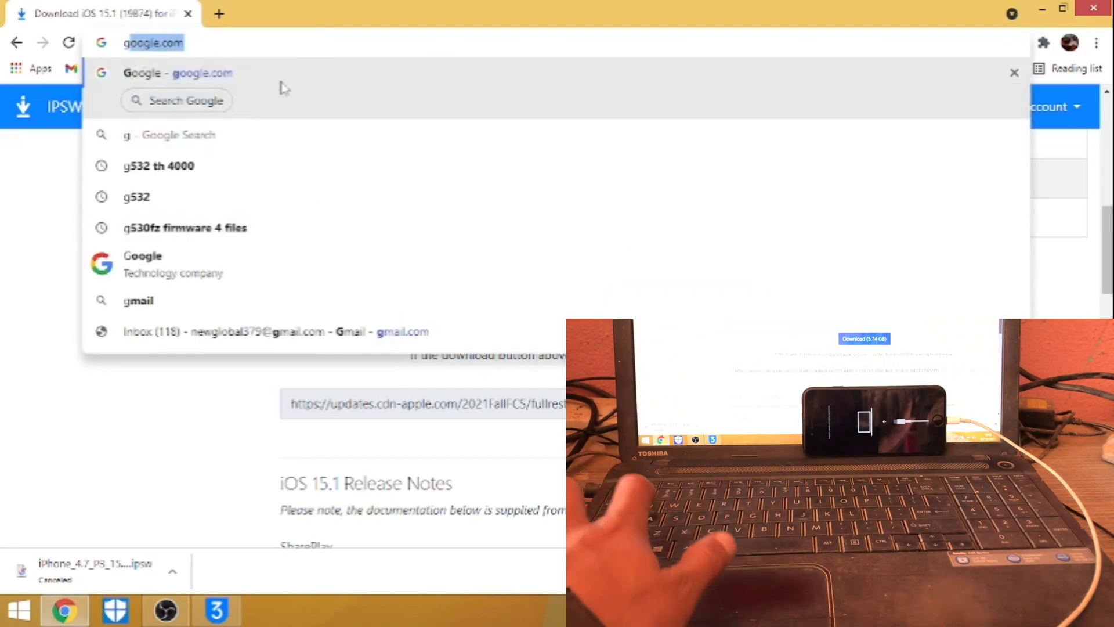
pyautogui.press('Return')
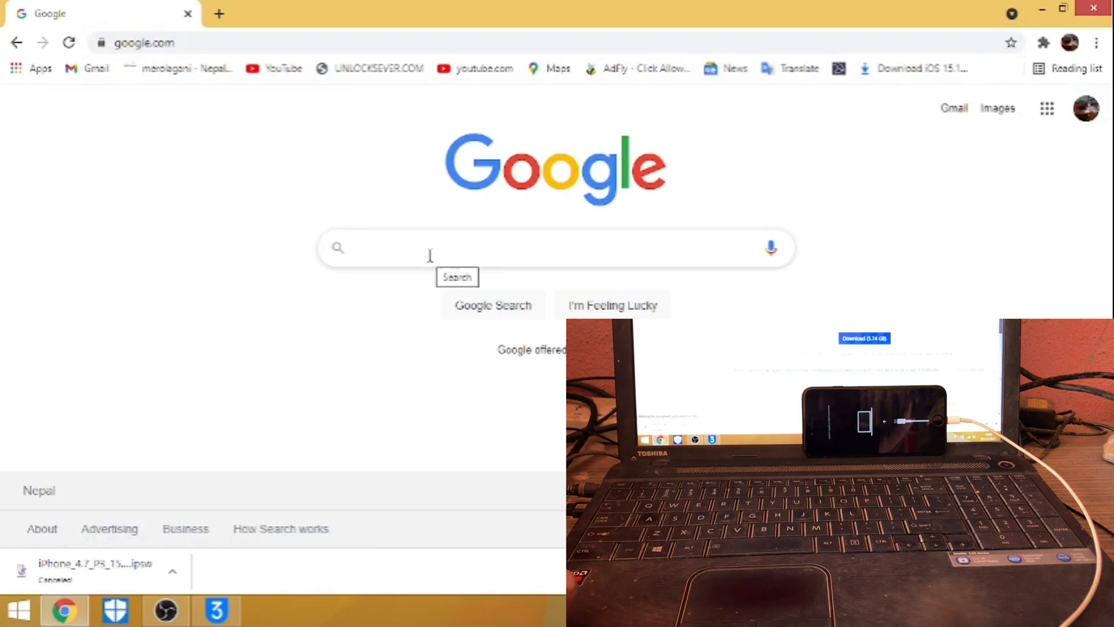
pyautogui.click(430, 255)
pyautogui.write('i')
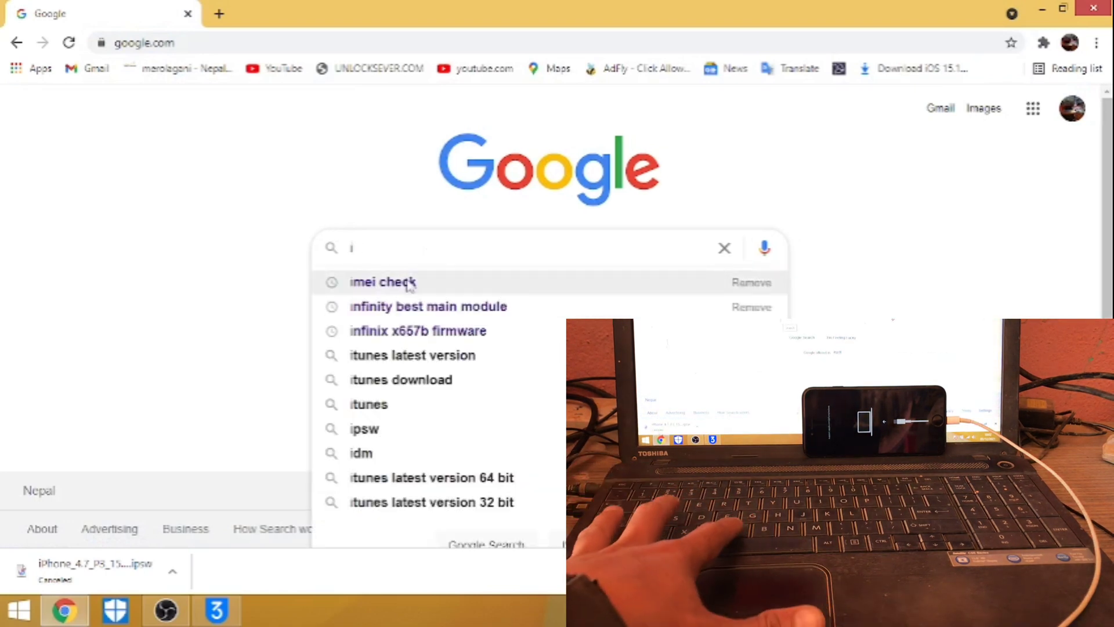
pyautogui.click(441, 355)
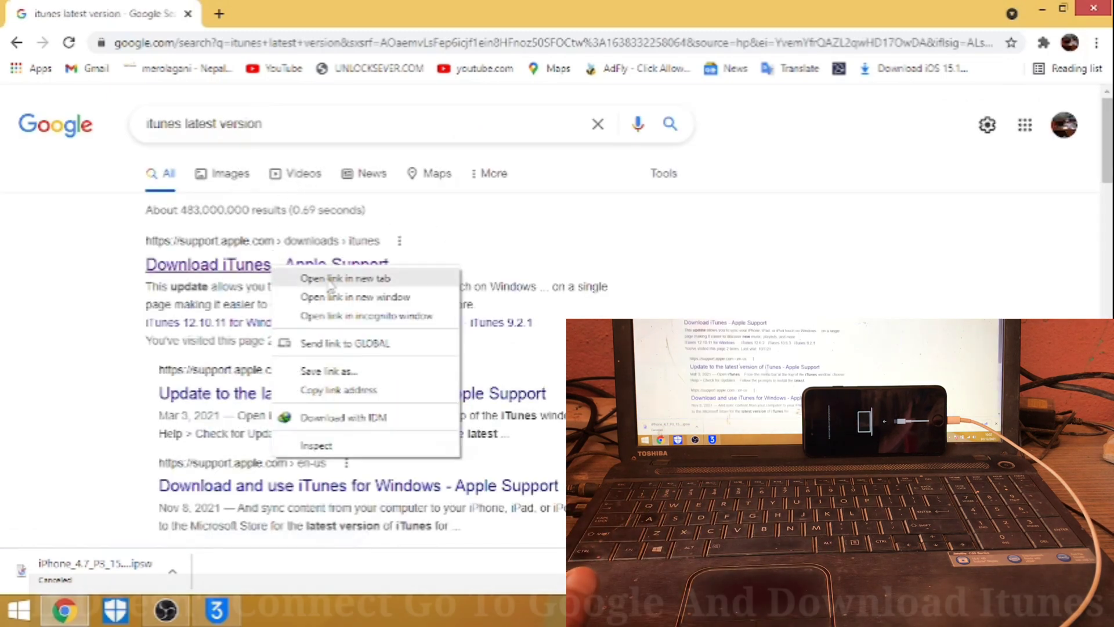
# Open Apple's iTunes 12.10.11 Windows 32-bit and 64-bit pages, return to results, and minimise Chrome
pyautogui.click(343, 278)
pyautogui.click(279, 12)
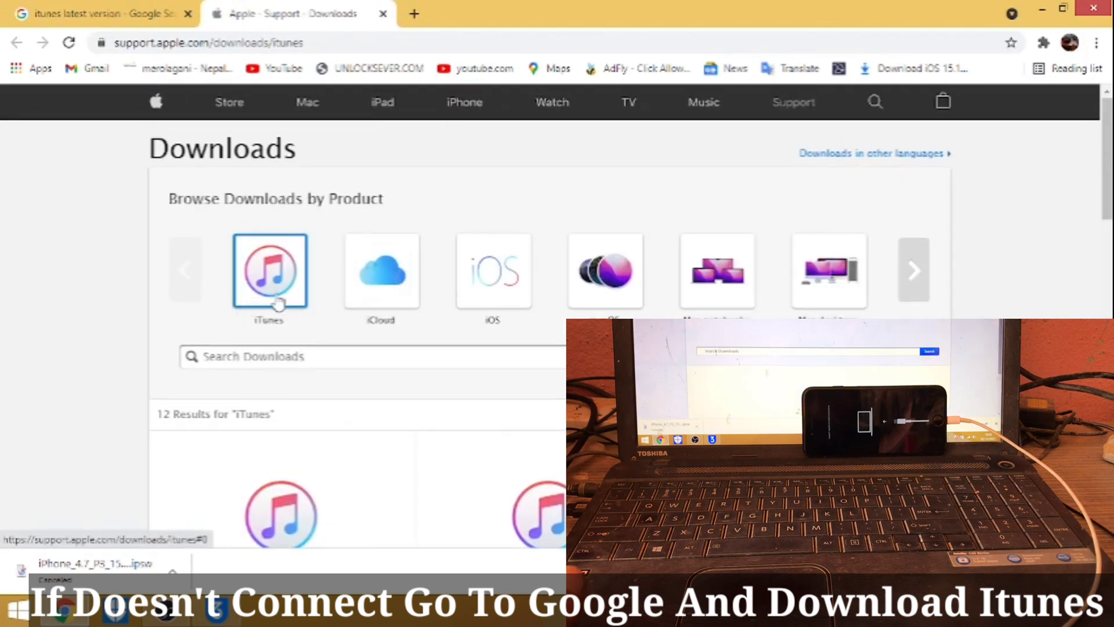
pyautogui.scroll(-4, 279, 299)
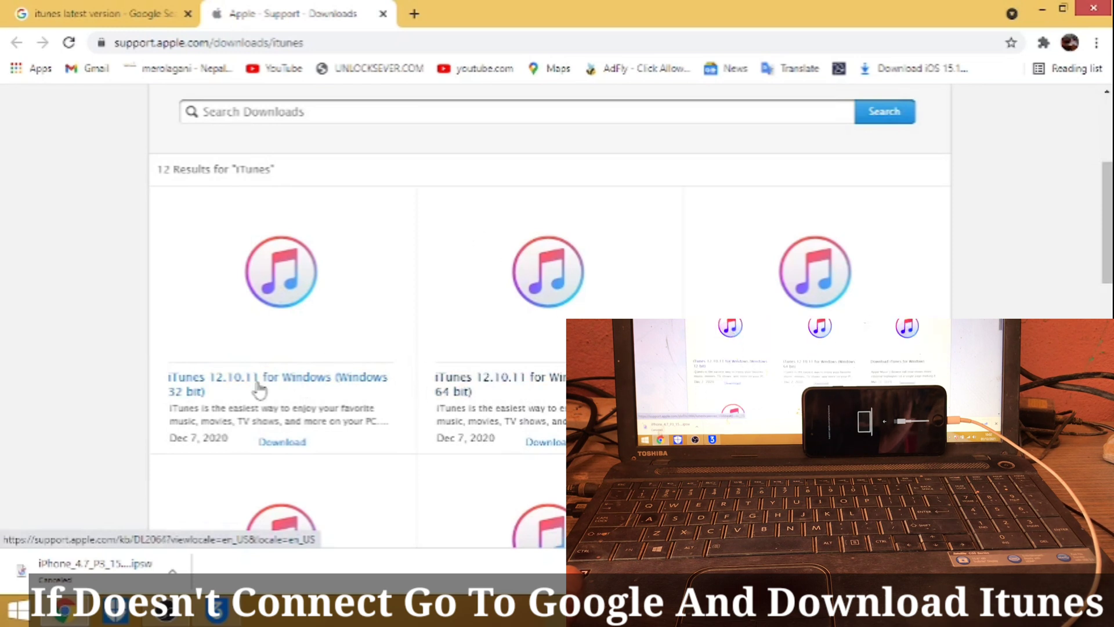
pyautogui.click(511, 426)
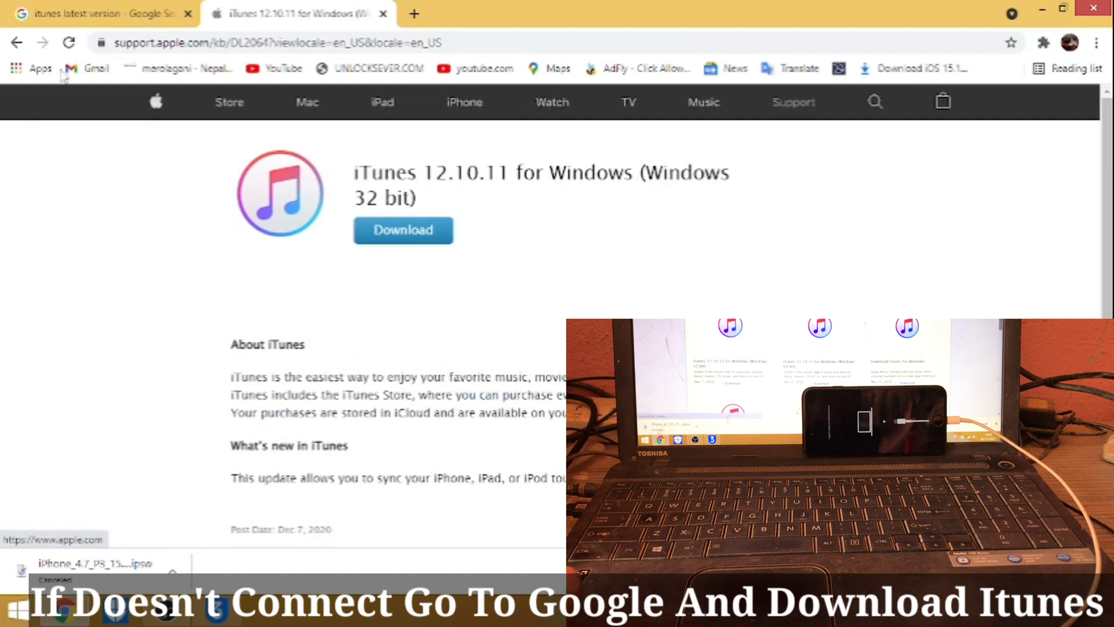
pyautogui.click(17, 43)
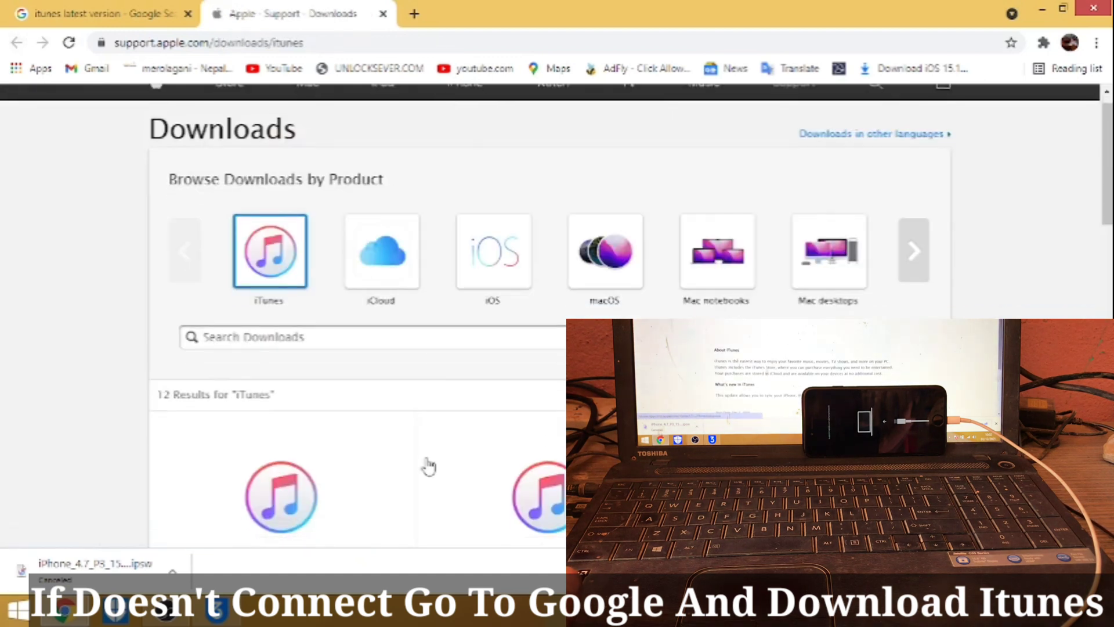
pyautogui.click(525, 429)
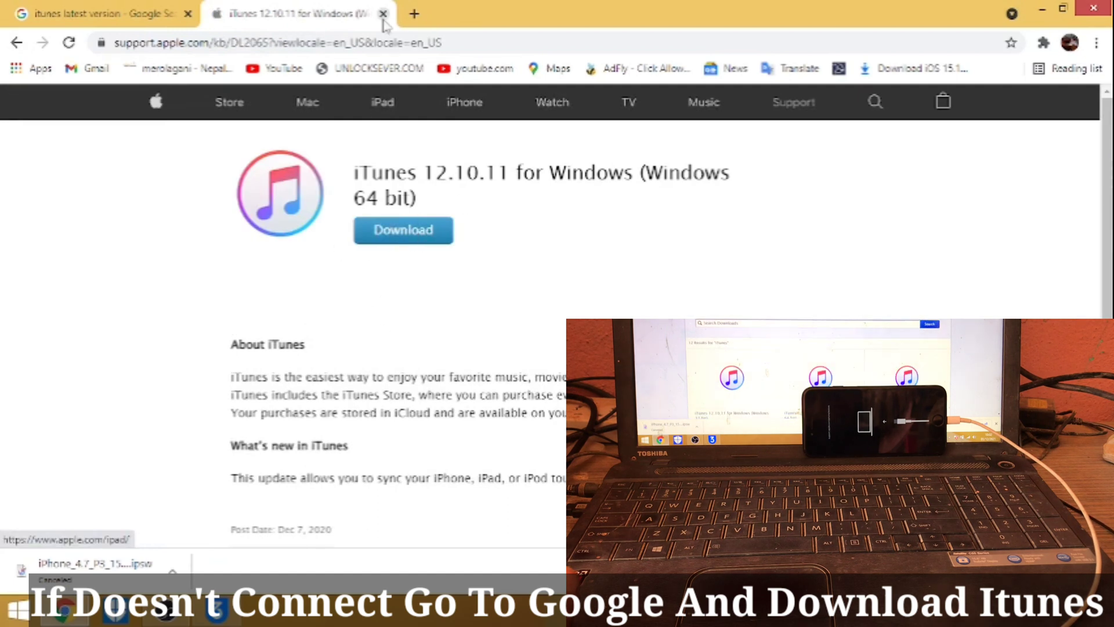
pyautogui.click(173, 23)
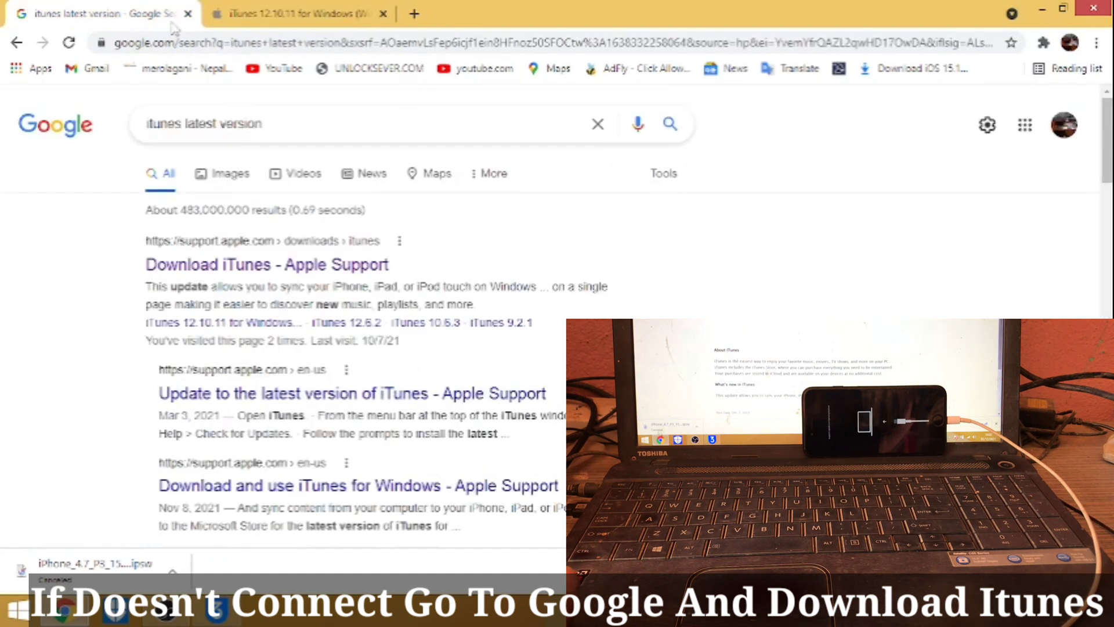
pyautogui.click(1045, 15)
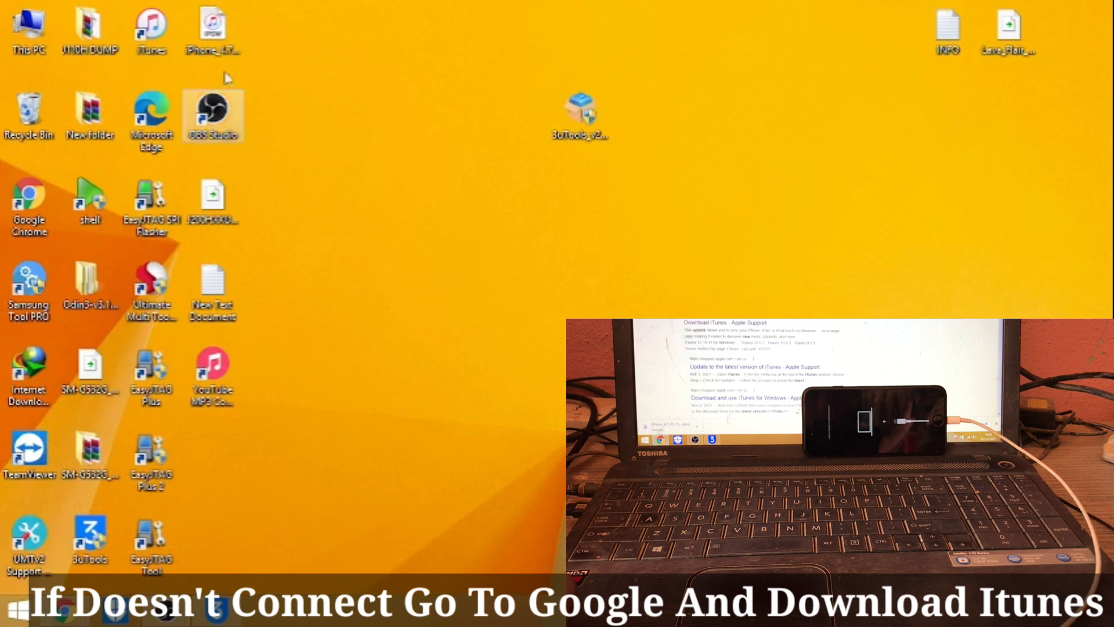
# Refresh the desktop and restore the 3uTools window, moving it up and left
pyautogui.click(151, 26)
pyautogui.rightClick(350, 42)
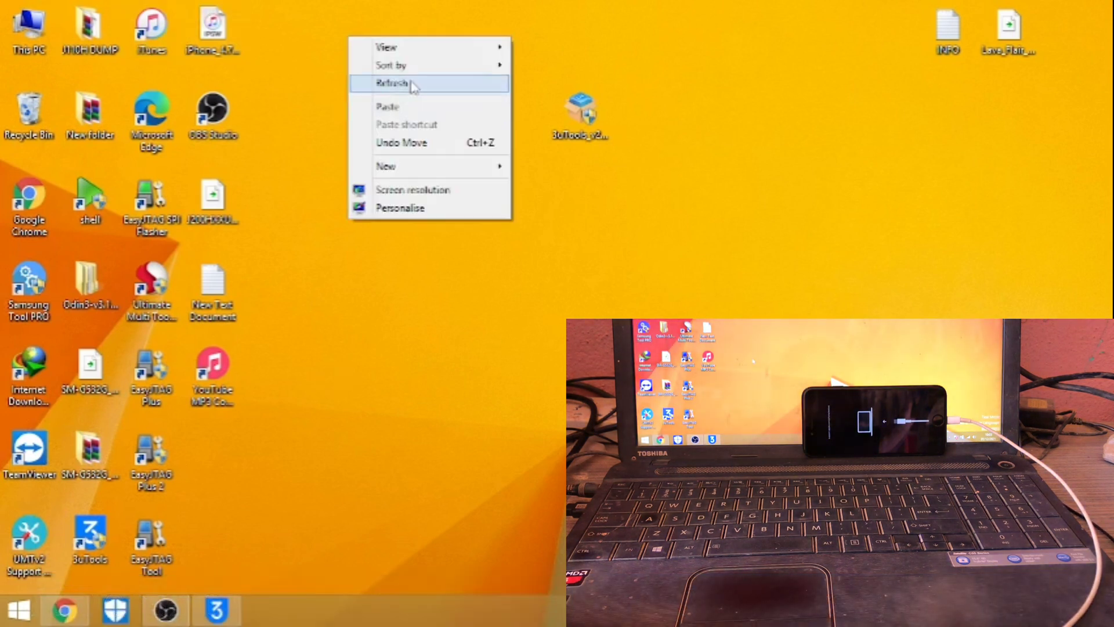
pyautogui.click(412, 81)
pyautogui.click(215, 609)
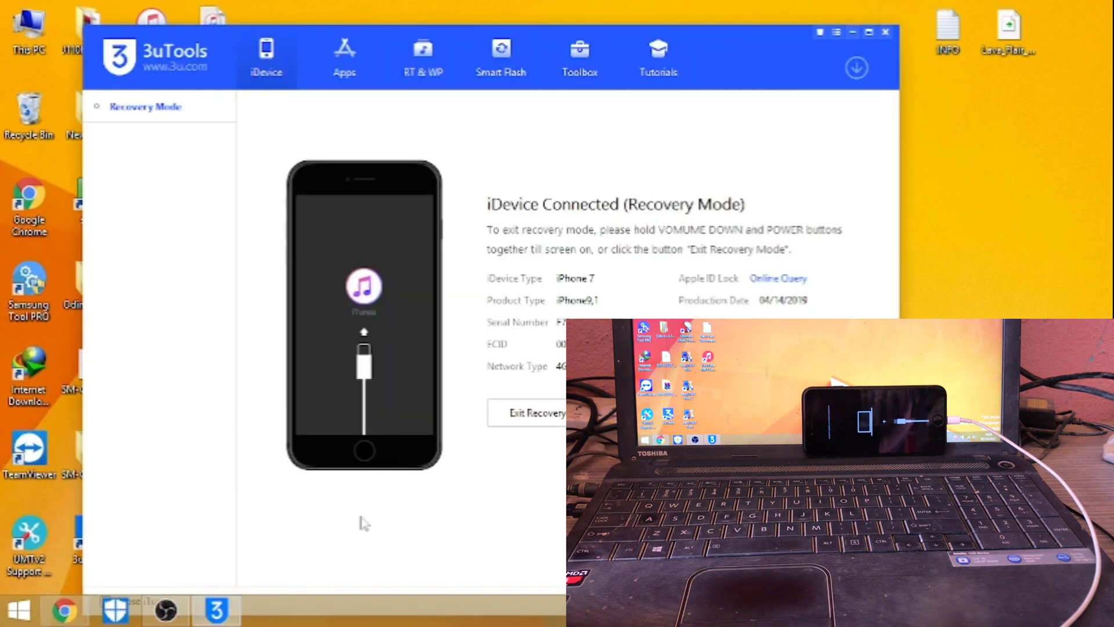
pyautogui.moveTo(736, 51); pyautogui.dragTo(654, 9)
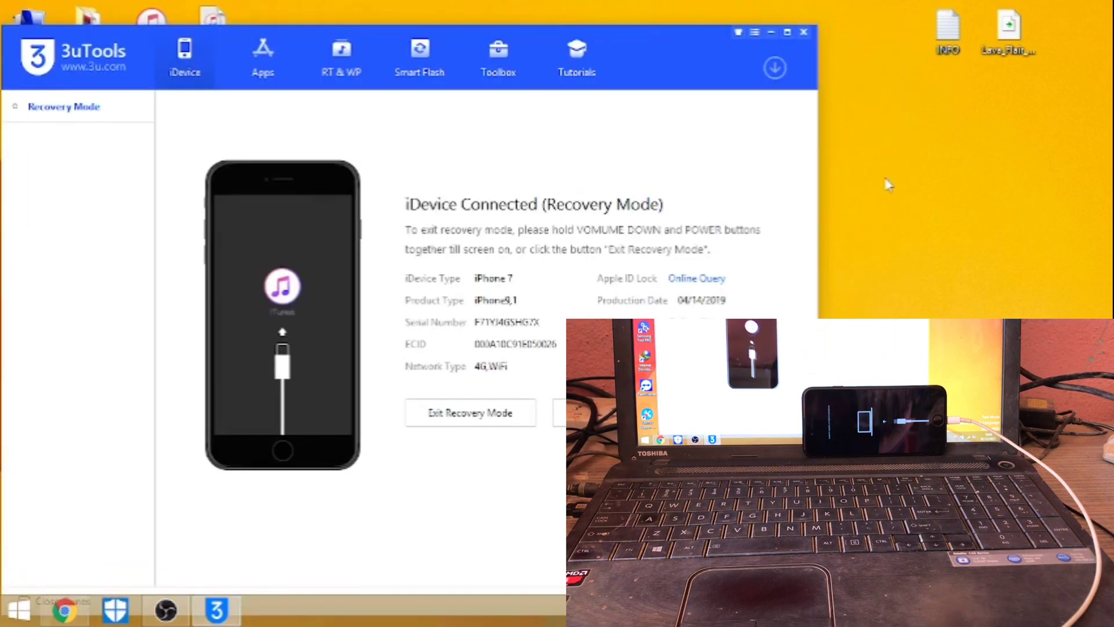
# Set Easy Flash to 'Select local firmware' and minimise 3uTools
pyautogui.rightClick(889, 181)
pyautogui.click(914, 223)
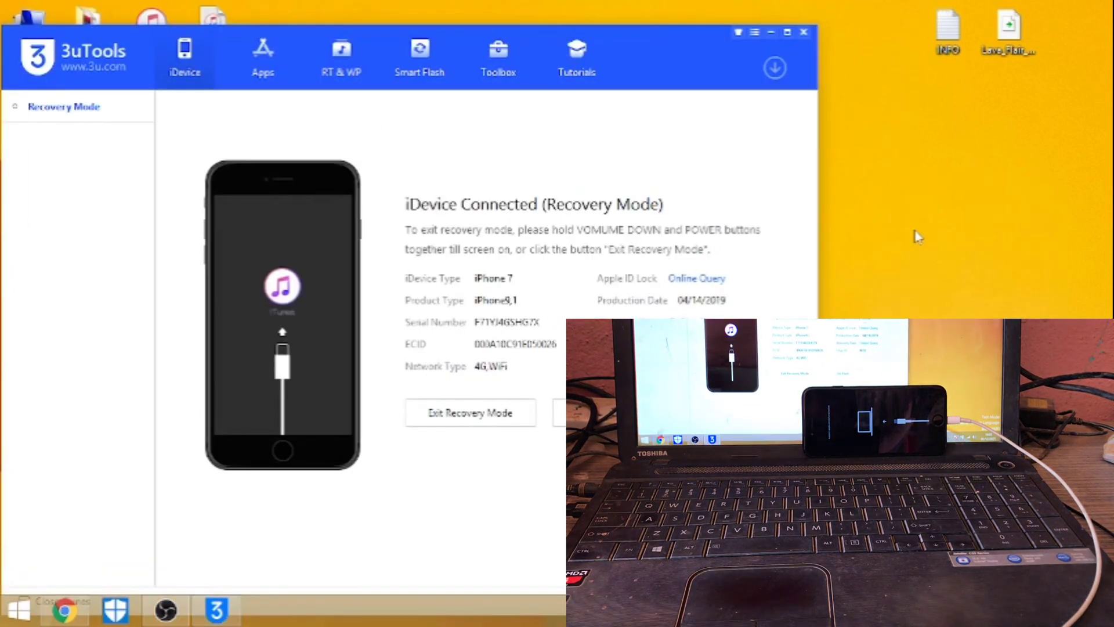
pyautogui.rightClick(916, 232)
pyautogui.click(938, 279)
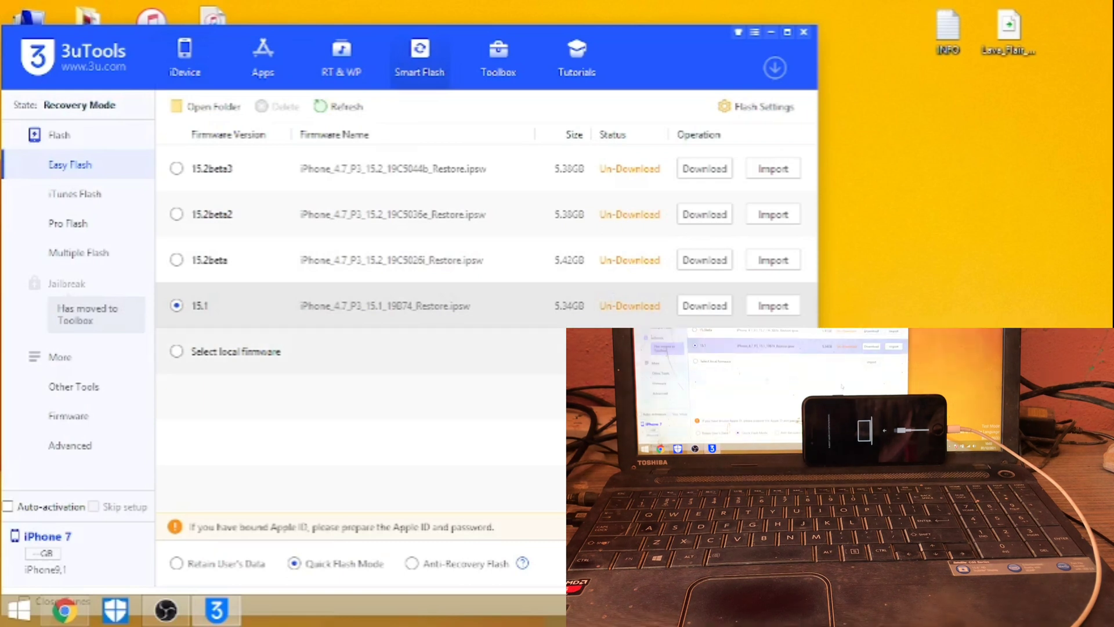
pyautogui.click(178, 355)
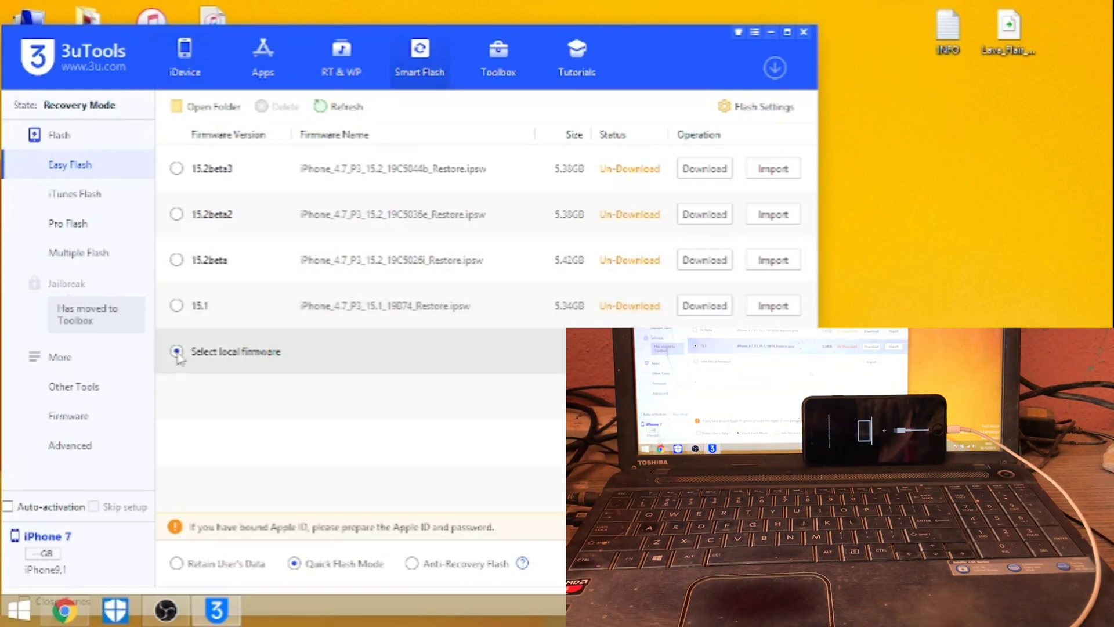
pyautogui.click(766, 35)
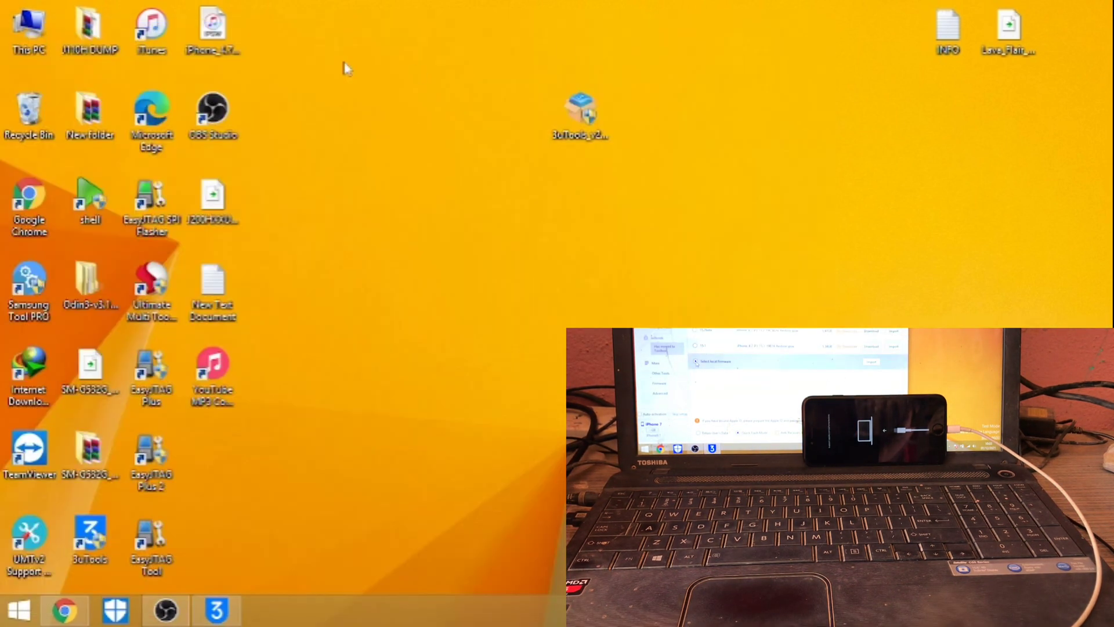
# Open Properties for the iOS 15.1 IPSW file on the desktop
pyautogui.moveTo(210, 12); pyautogui.dragTo(455, 174)
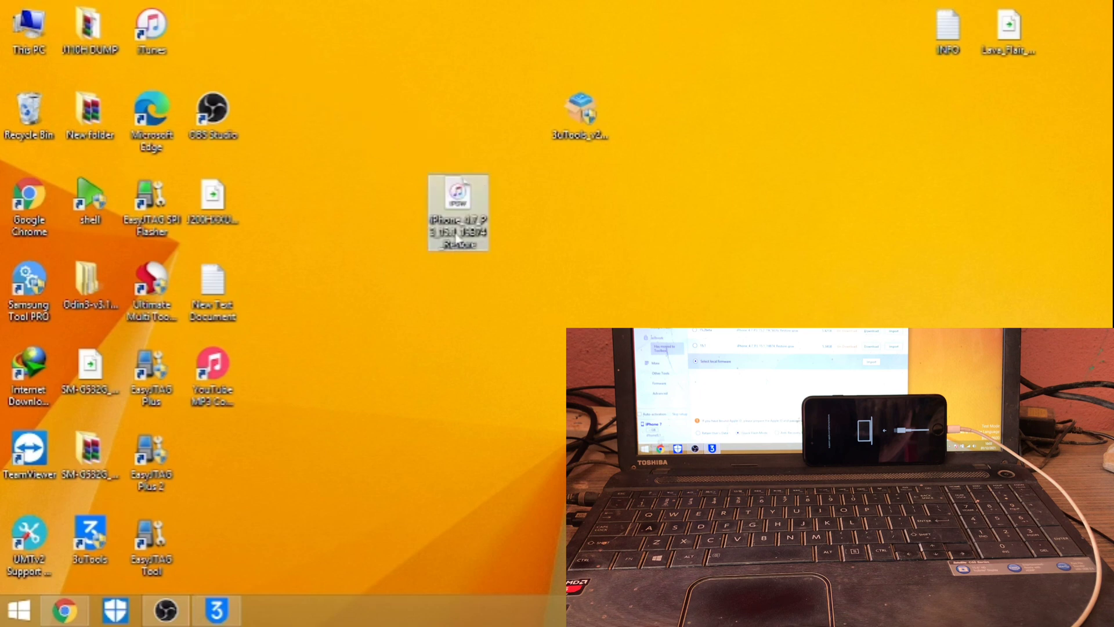
pyautogui.rightClick(547, 237)
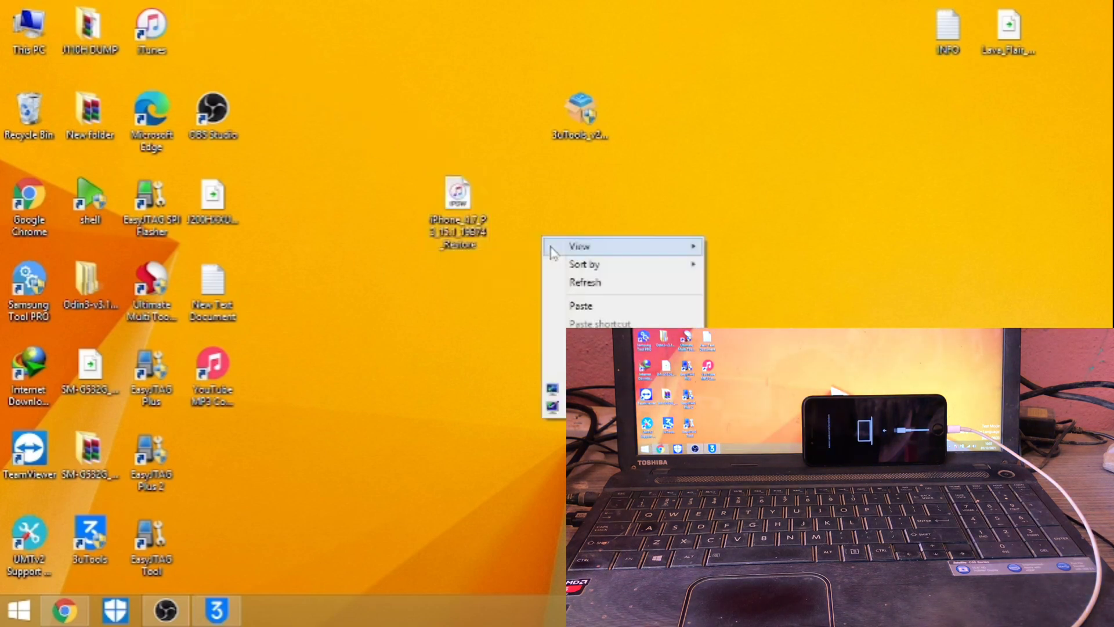
pyautogui.click(458, 215)
pyautogui.rightClick(463, 216)
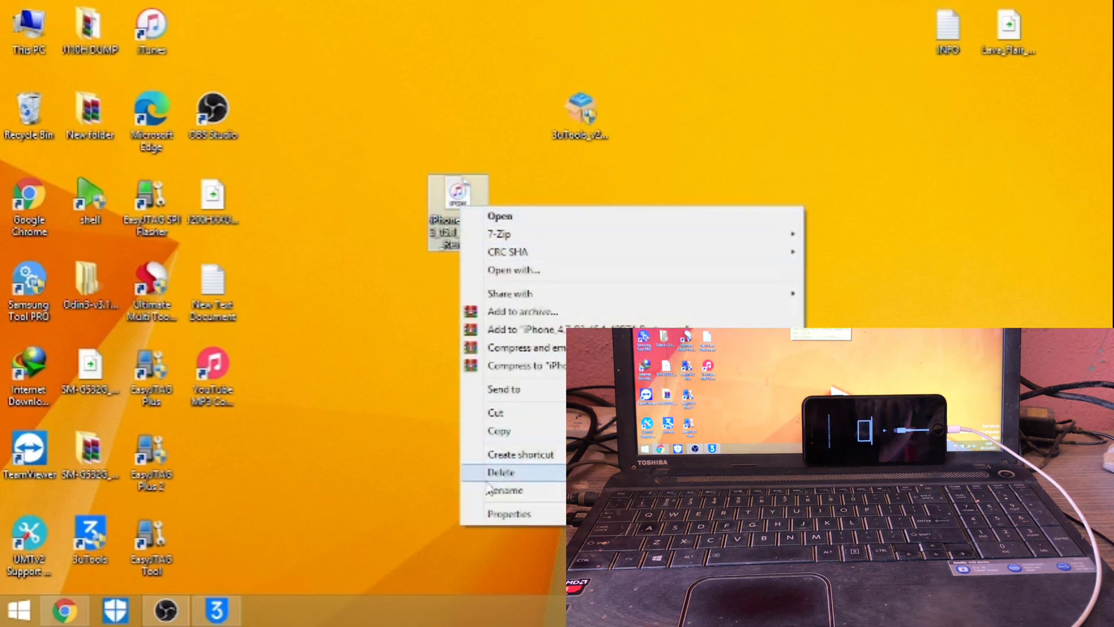
pyautogui.click(488, 514)
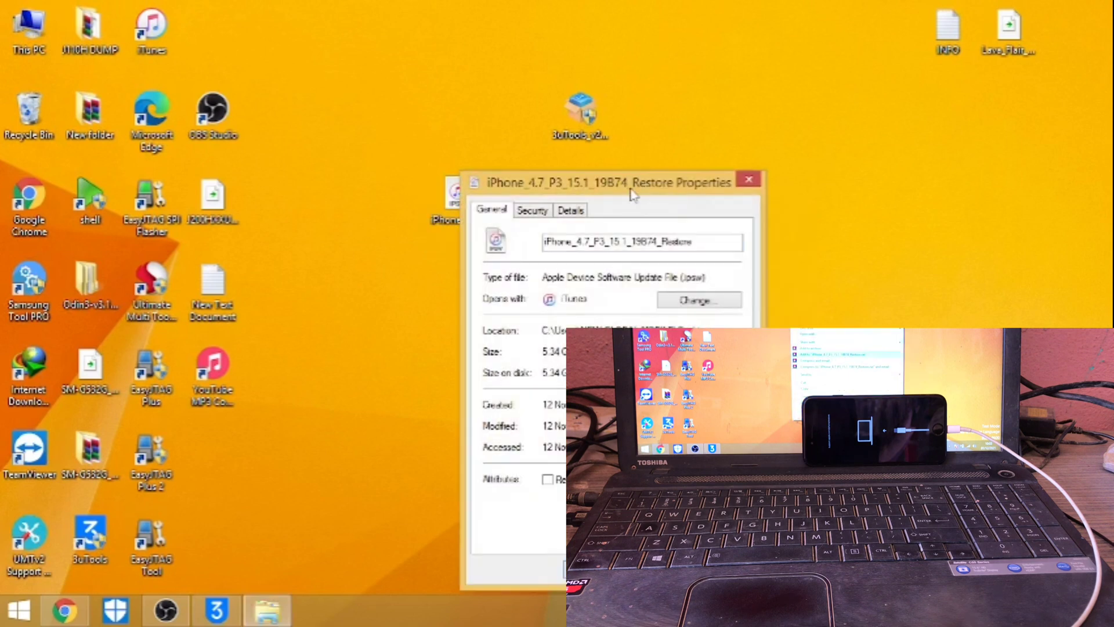
# Confirm the IPSW is 5.34 GB, close Properties, and restore 3uTools
pyautogui.moveTo(630, 189); pyautogui.dragTo(373, 27)
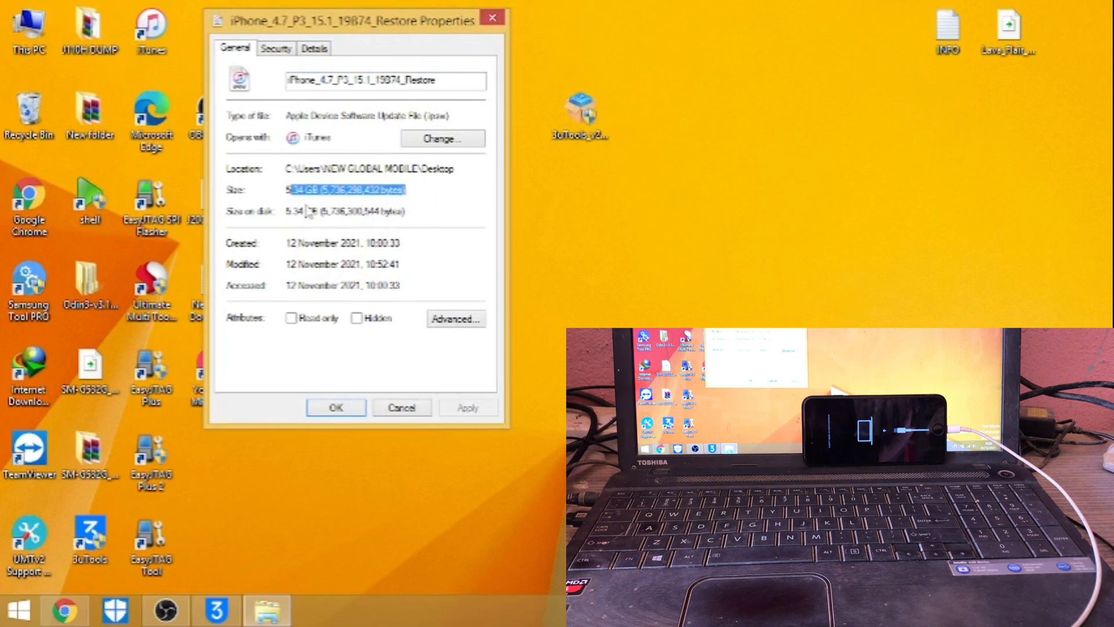
pyautogui.click(573, 214)
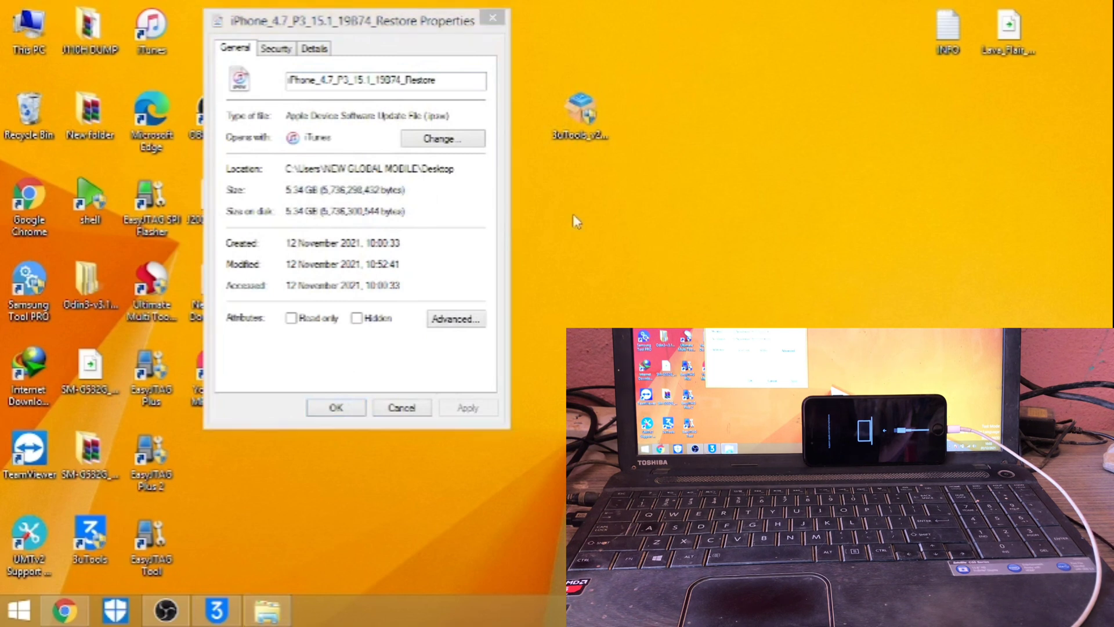
pyautogui.click(494, 84)
pyautogui.click(492, 18)
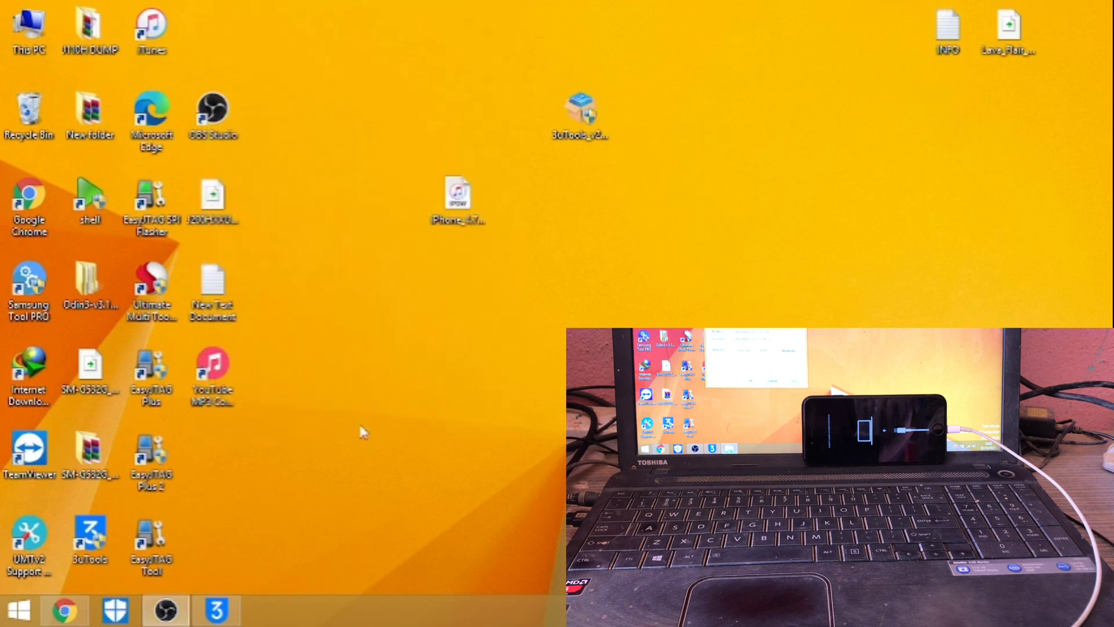
pyautogui.click(234, 611)
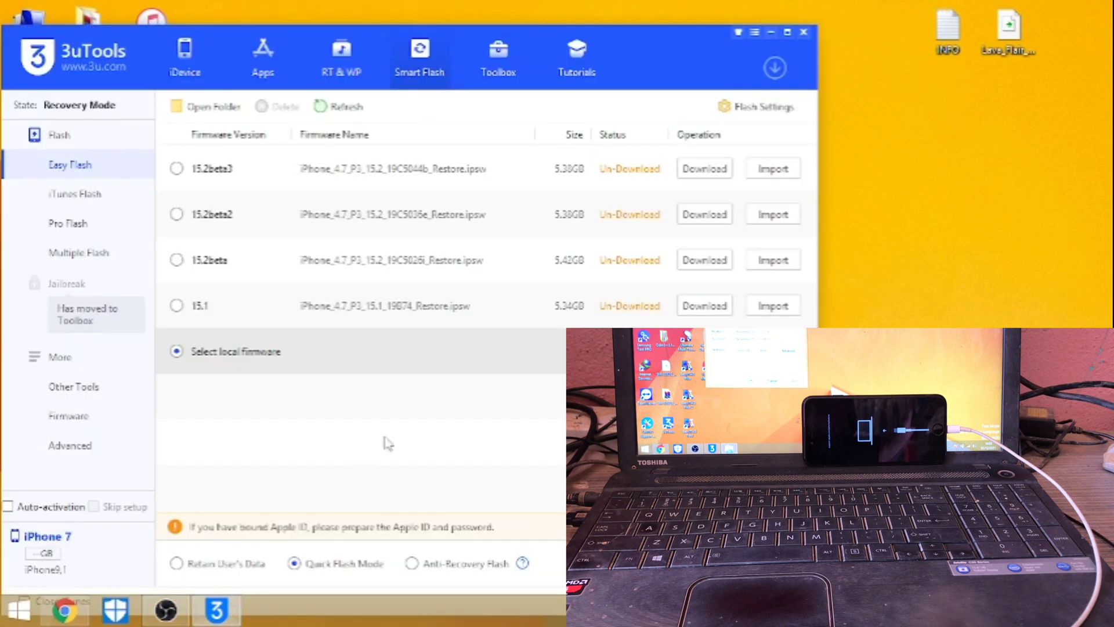
# Import iPhone_4.7_P3_15.1_19B74_Restore from the Desktop as local firmware, then switch to Chrome
pyautogui.click(218, 360)
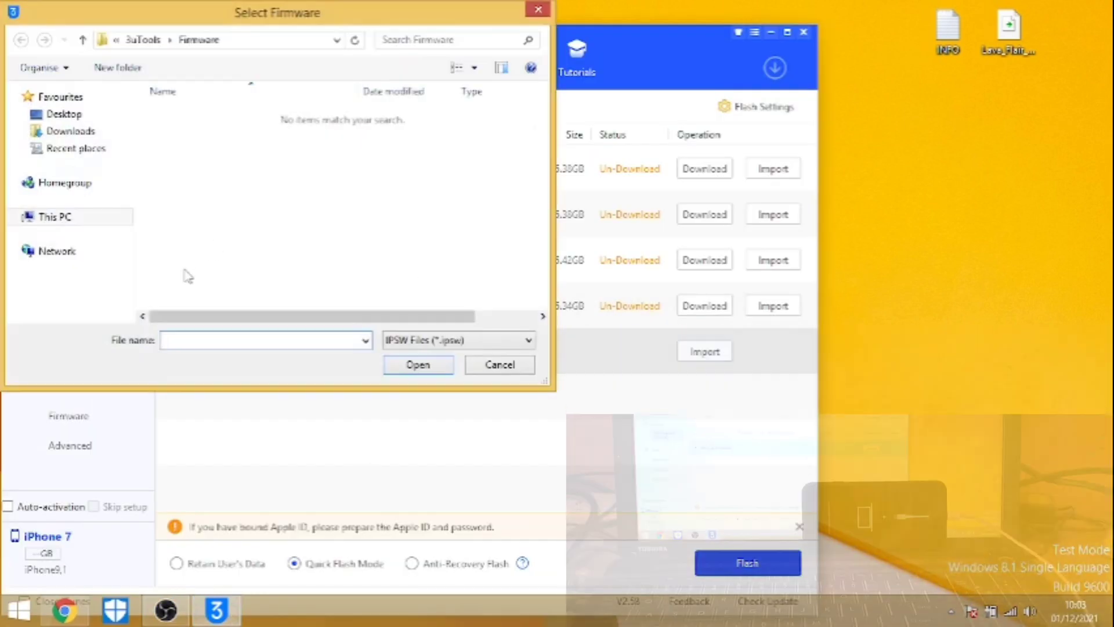
pyautogui.click(65, 115)
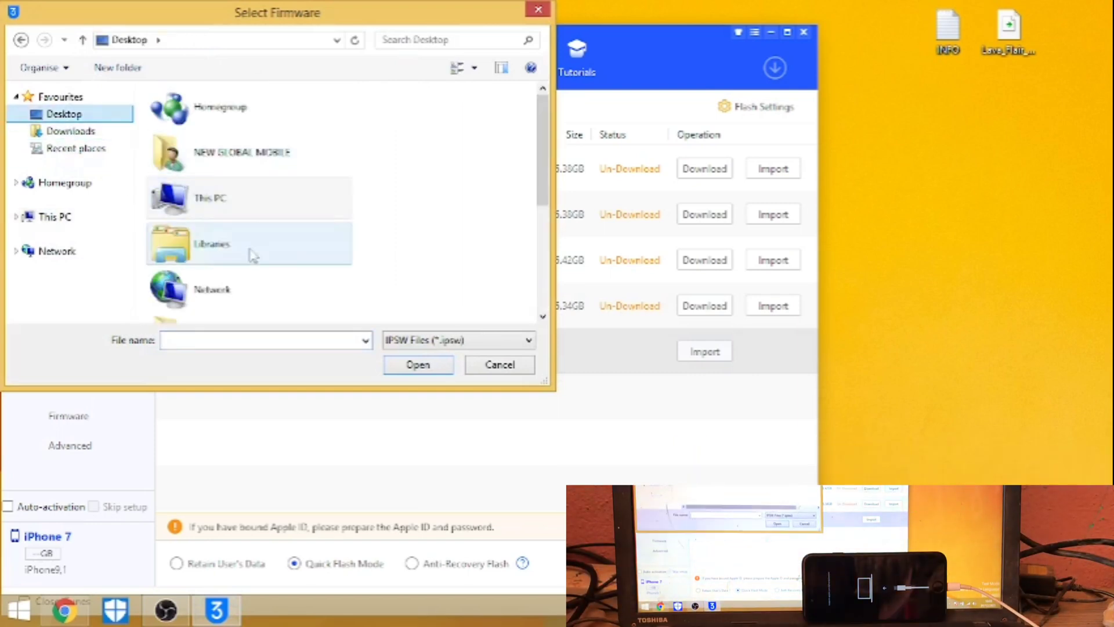
pyautogui.click(453, 194)
pyautogui.scroll(-3, 406, 242)
pyautogui.click(250, 297)
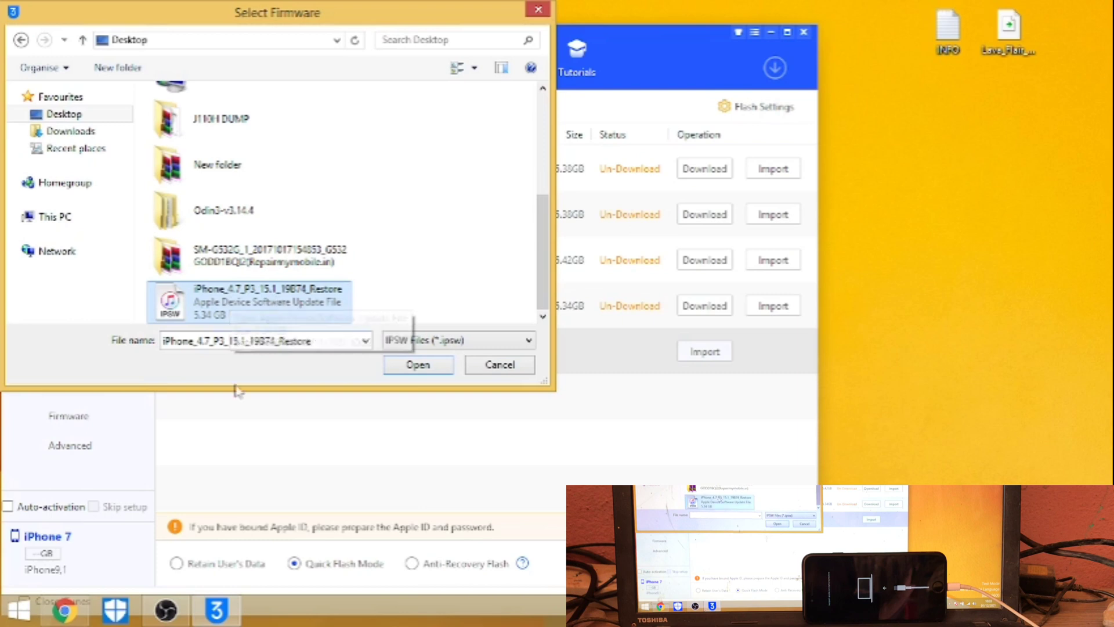
pyautogui.click(81, 620)
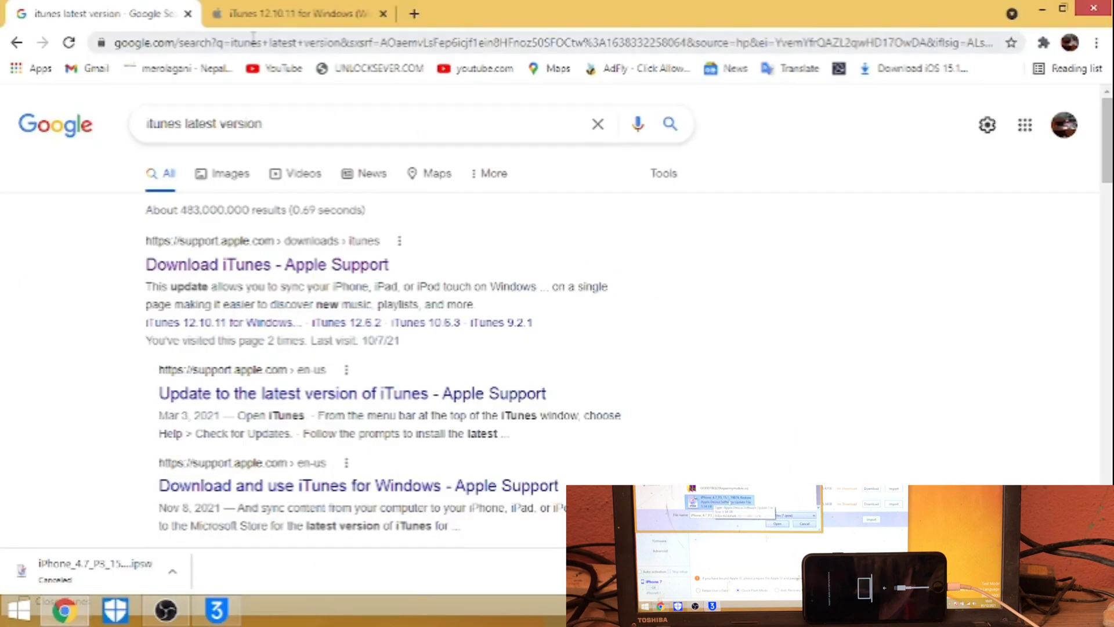
# Search 'a1779 ipsw', highlight the iOS 15.1 filename on ipsw.me, and return to 3uTools
pyautogui.moveTo(281, 124); pyautogui.dragTo(119, 132)
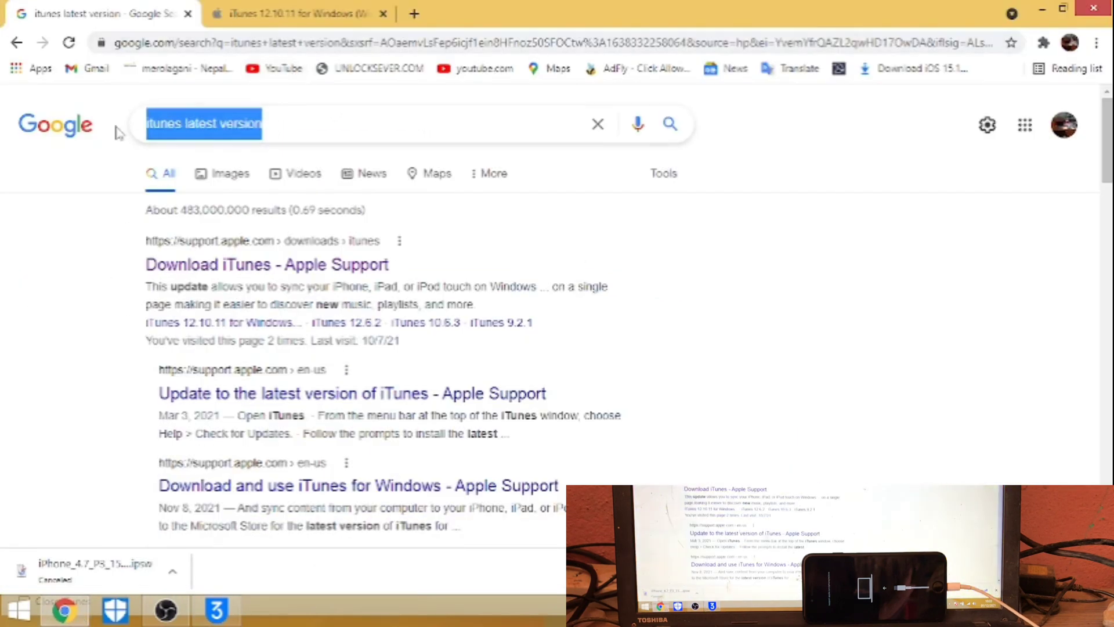
pyautogui.write('a')
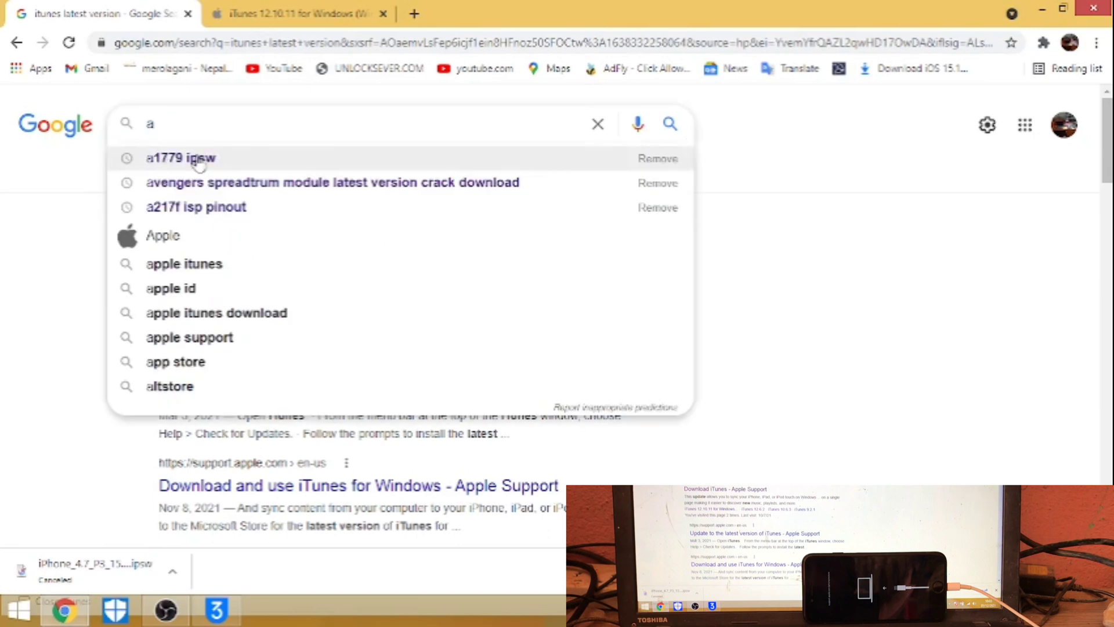
pyautogui.click(198, 164)
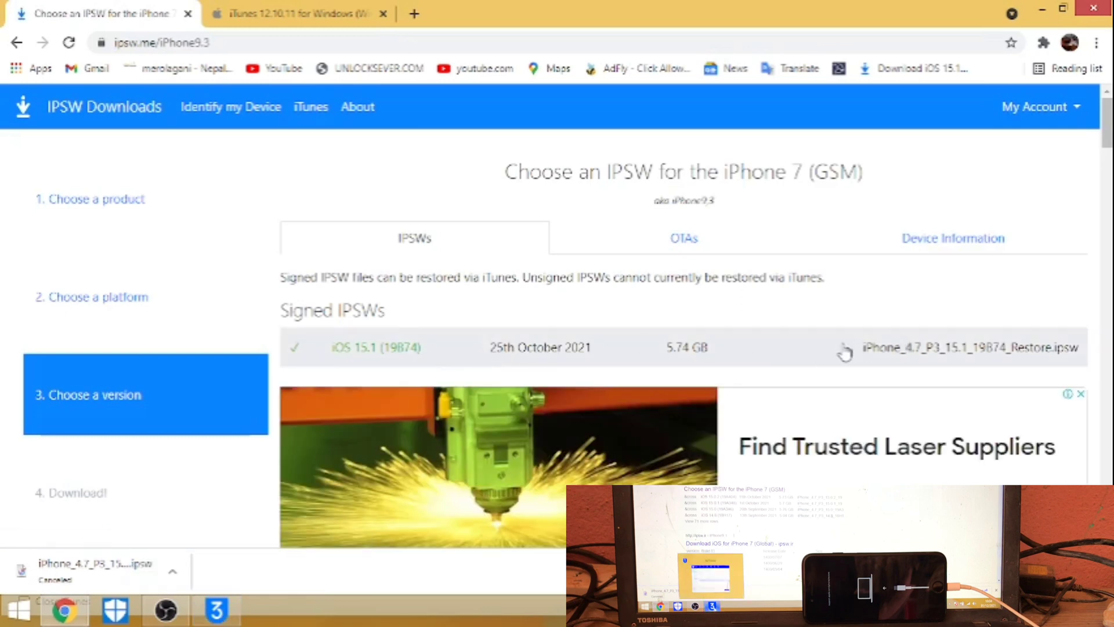
pyautogui.moveTo(763, 351); pyautogui.dragTo(801, 399)
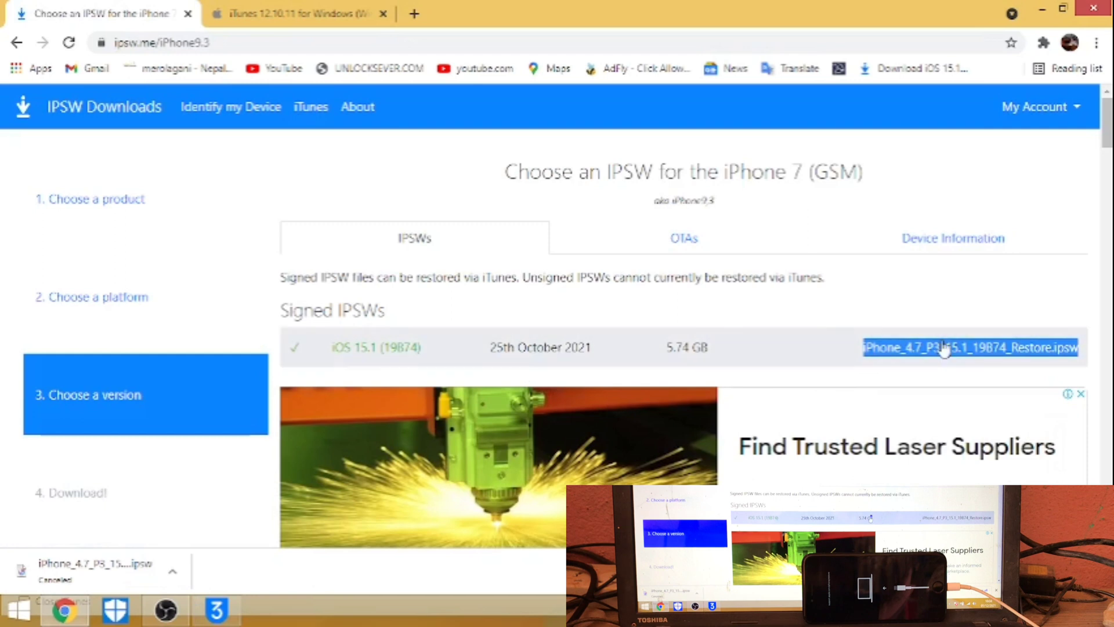
pyautogui.click(216, 612)
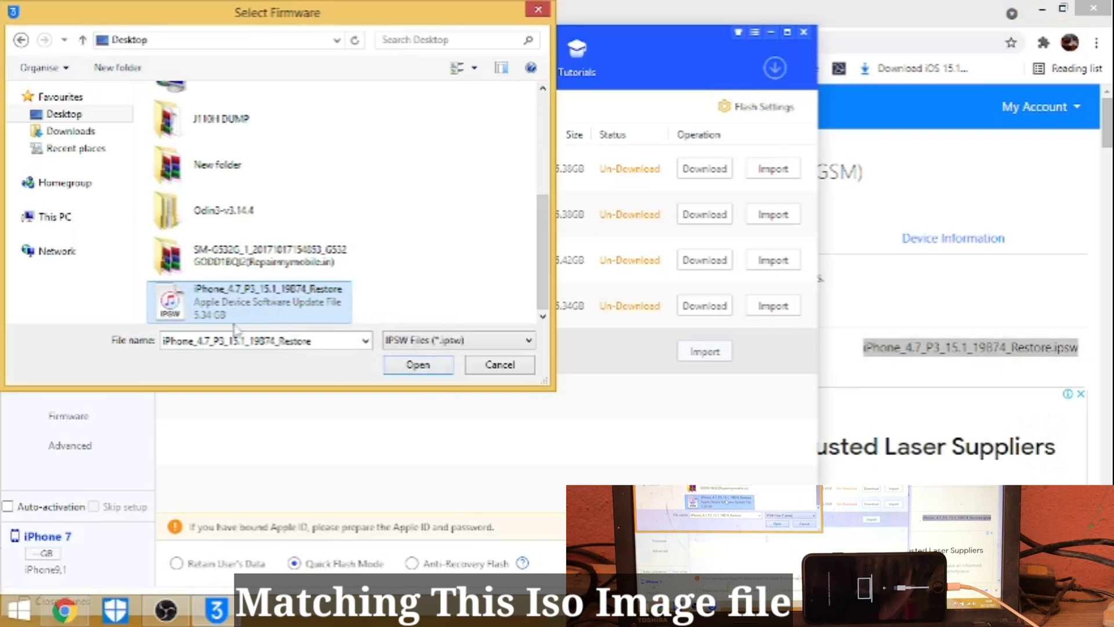
# Import iPhone_4.7_P3_15.1_19B74_Restore.ipsw from the firmware picker, minimize Chrome, and maximize 3uTools
pyautogui.moveTo(313, 17); pyautogui.dragTo(320, 68)
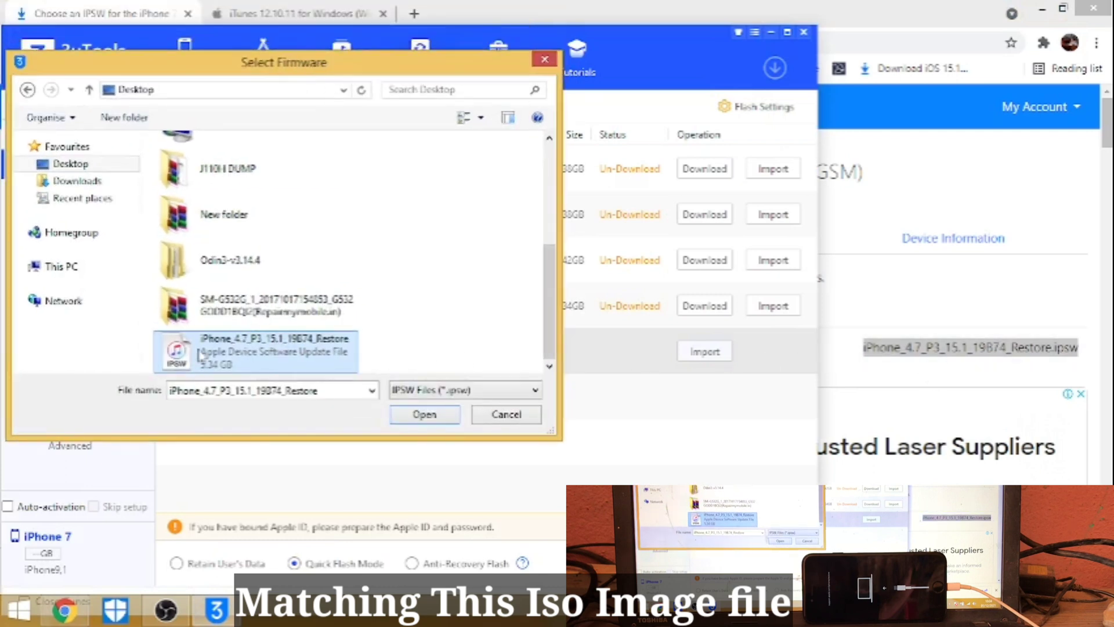
pyautogui.click(431, 417)
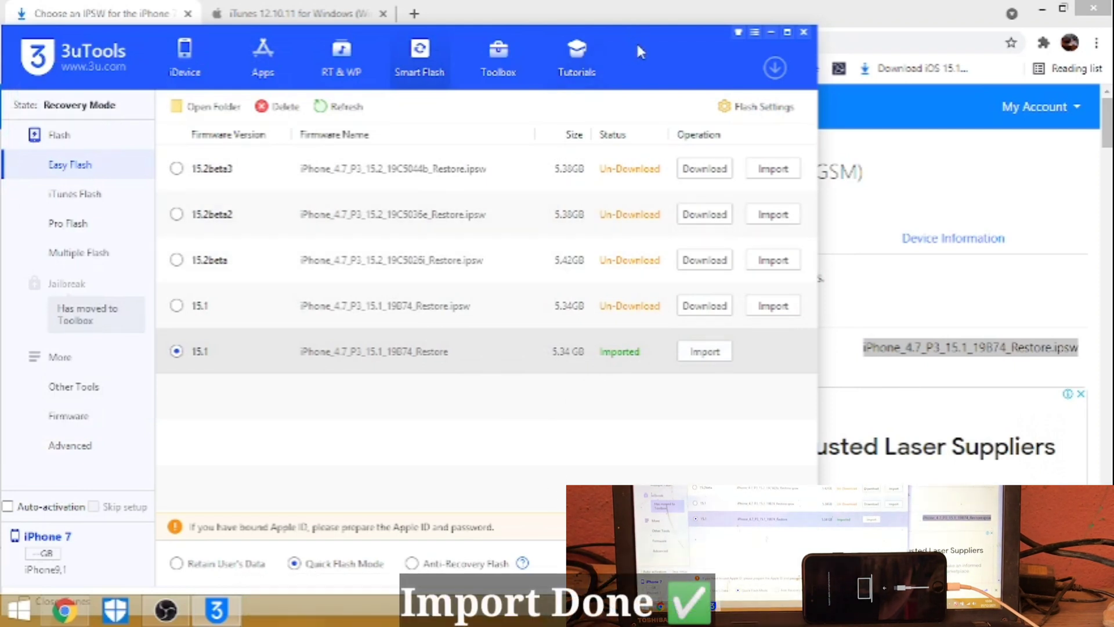
pyautogui.click(1051, 7)
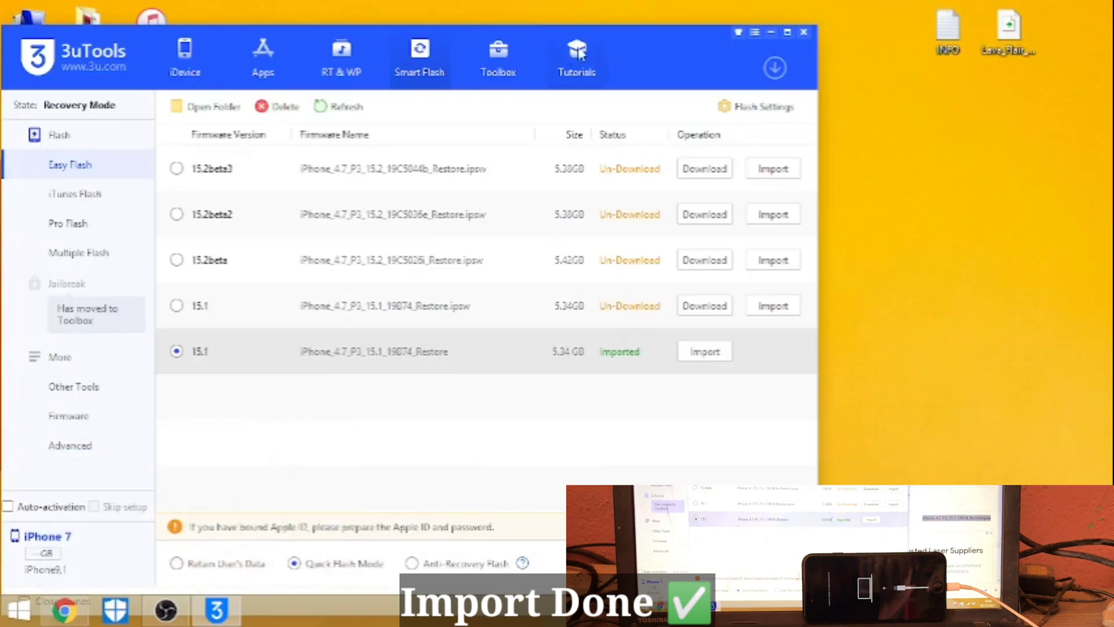
pyautogui.doubleClick(622, 56)
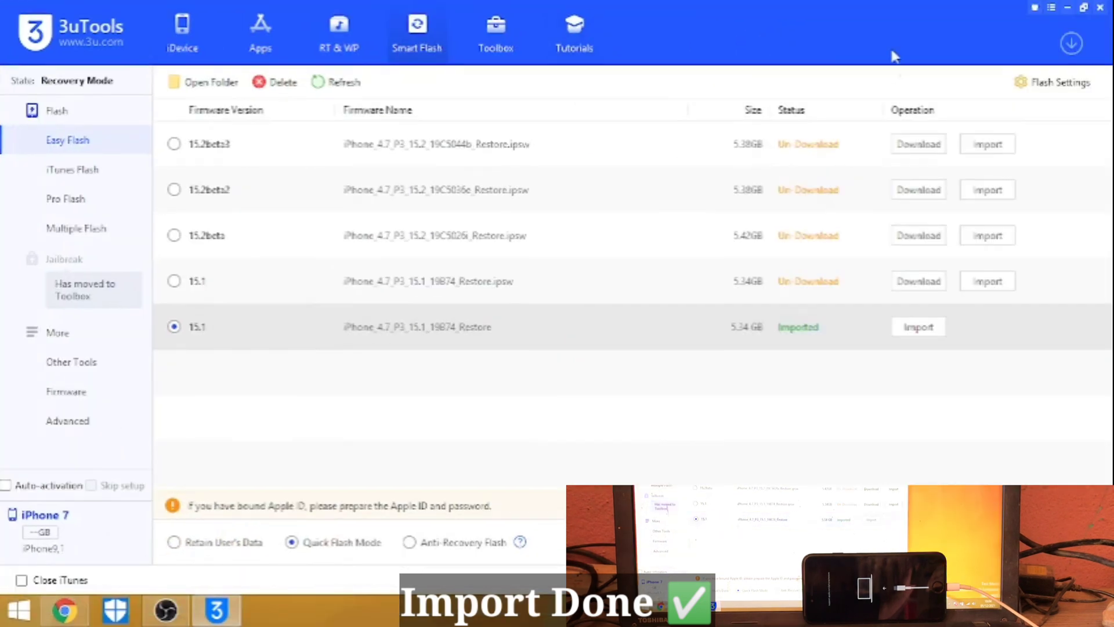
# Restore the 3uTools window and start flashing the imported 15.1 firmware in Quick Flash Mode
pyautogui.moveTo(899, 24); pyautogui.dragTo(602, 44)
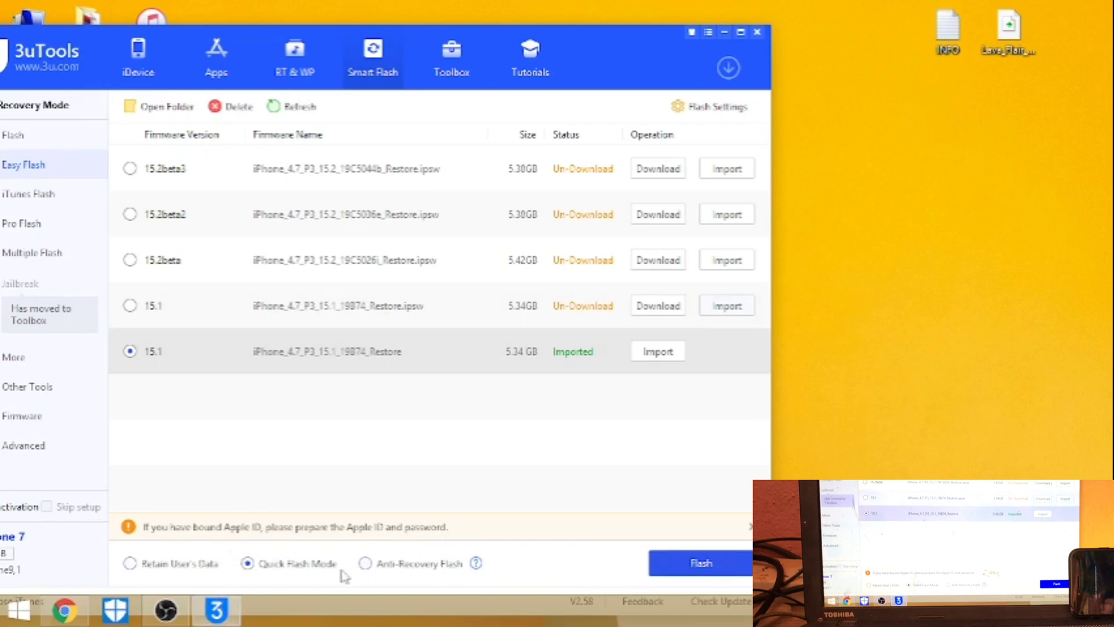
pyautogui.click(673, 571)
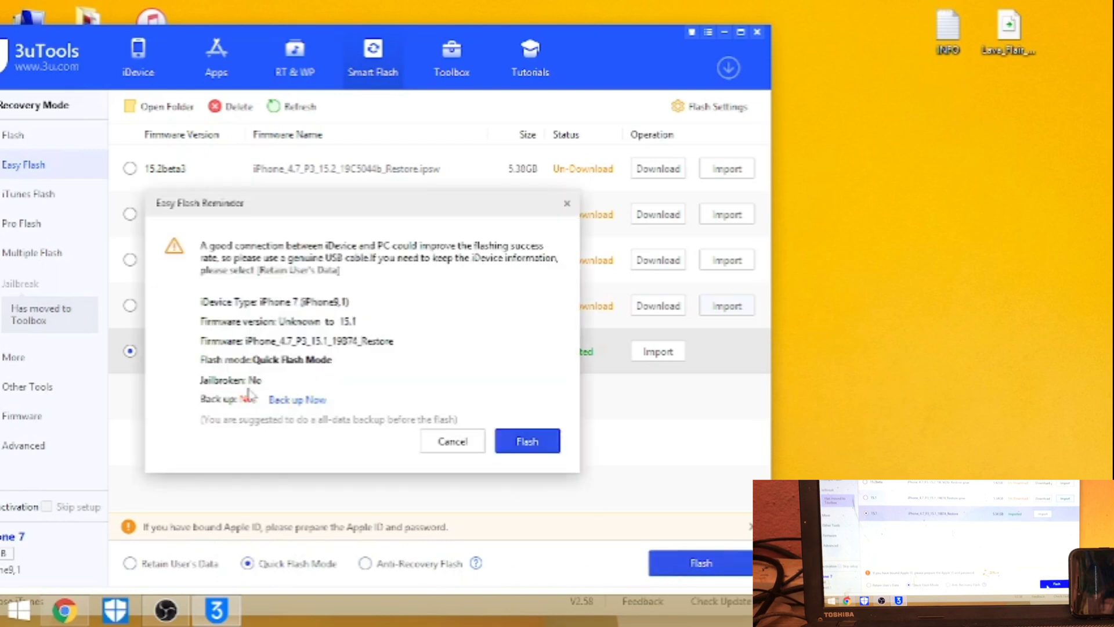
# Confirm the Easy Flash Reminder to begin flashing the iPhone 7 to iOS 15.1
pyautogui.click(515, 447)
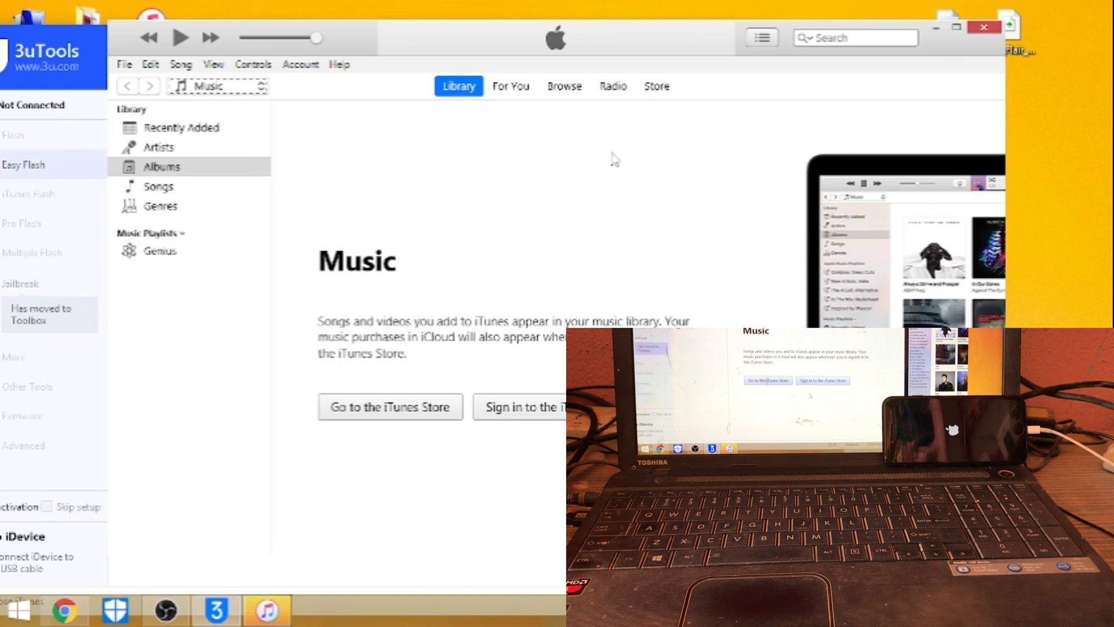
# Minimize iTunes and refresh the desktop twice, revealing the flash at 18% sending KernelCache
pyautogui.click(944, 33)
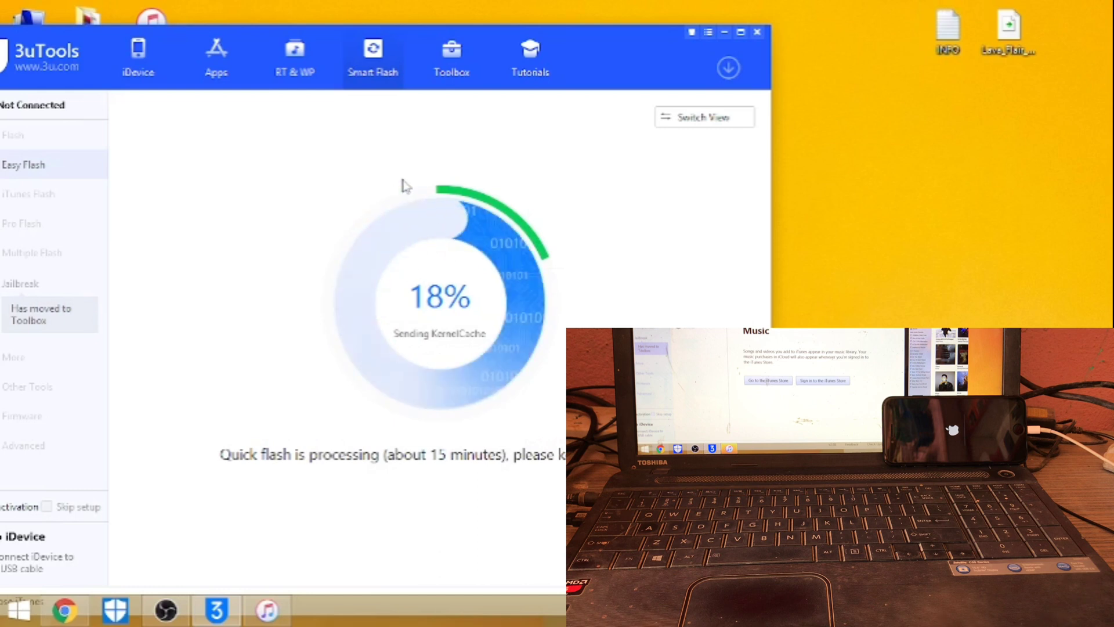
pyautogui.rightClick(863, 206)
pyautogui.click(905, 250)
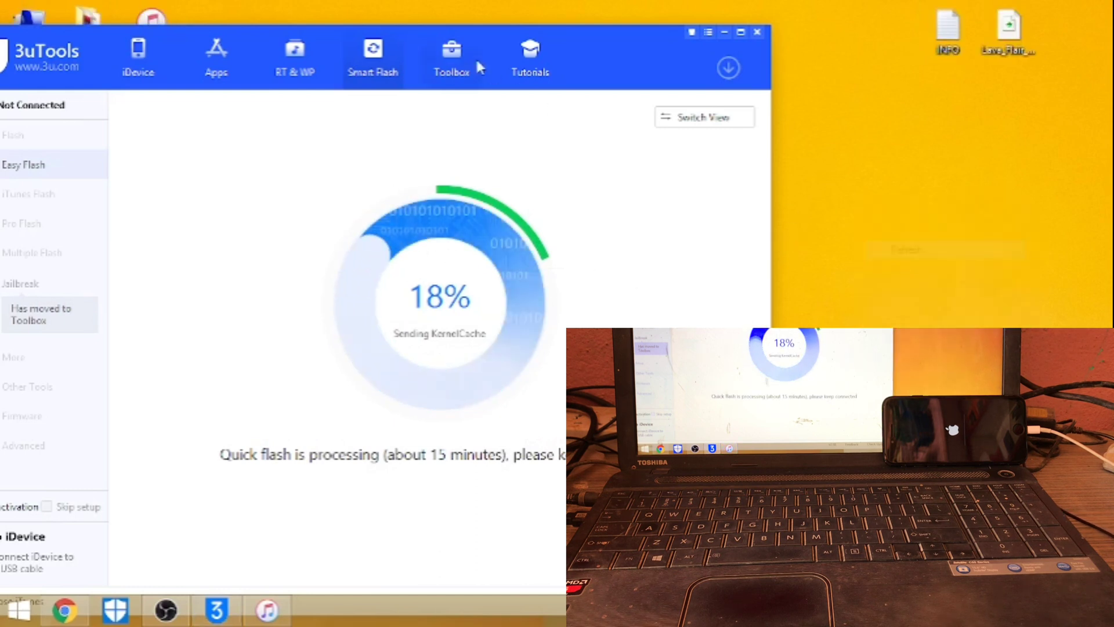
pyautogui.rightClick(853, 221)
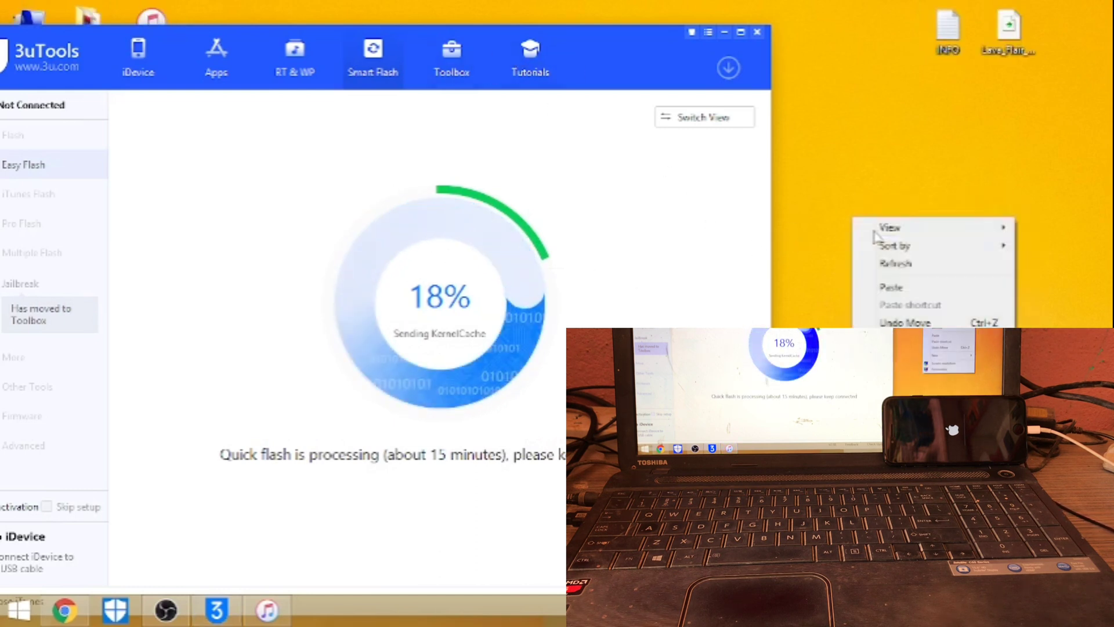
pyautogui.click(903, 263)
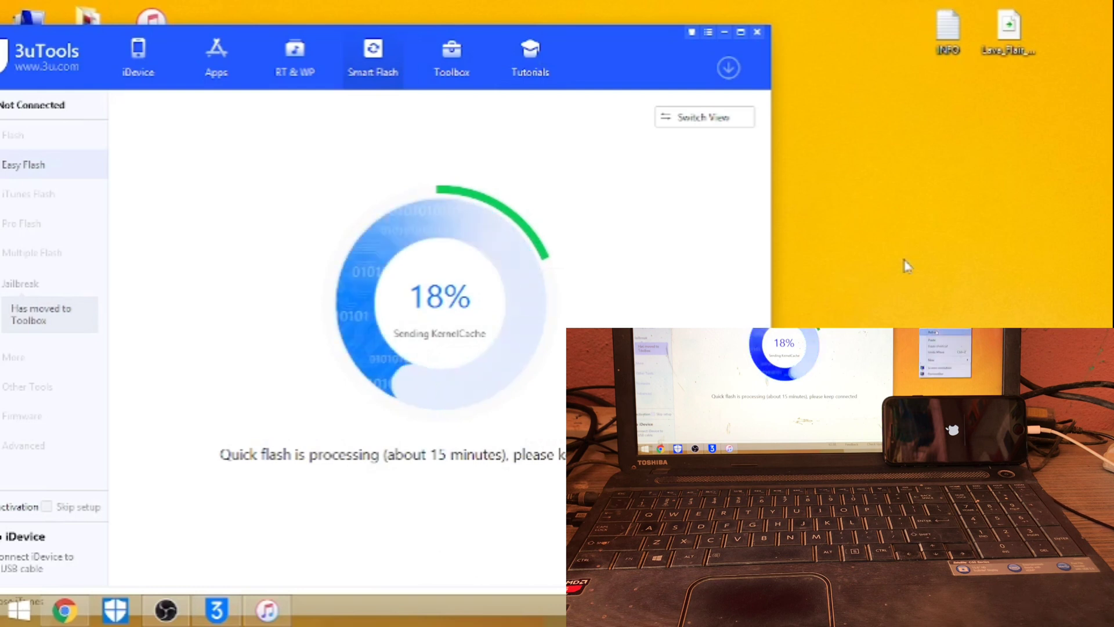
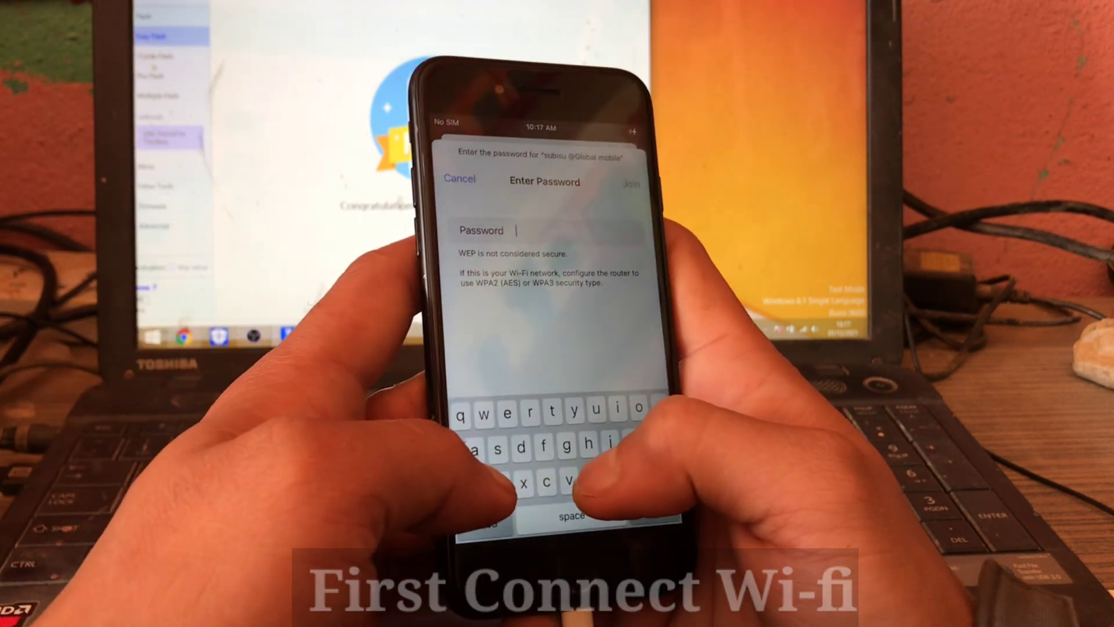
pyautogui.click(490, 516)
pyautogui.write('0007')
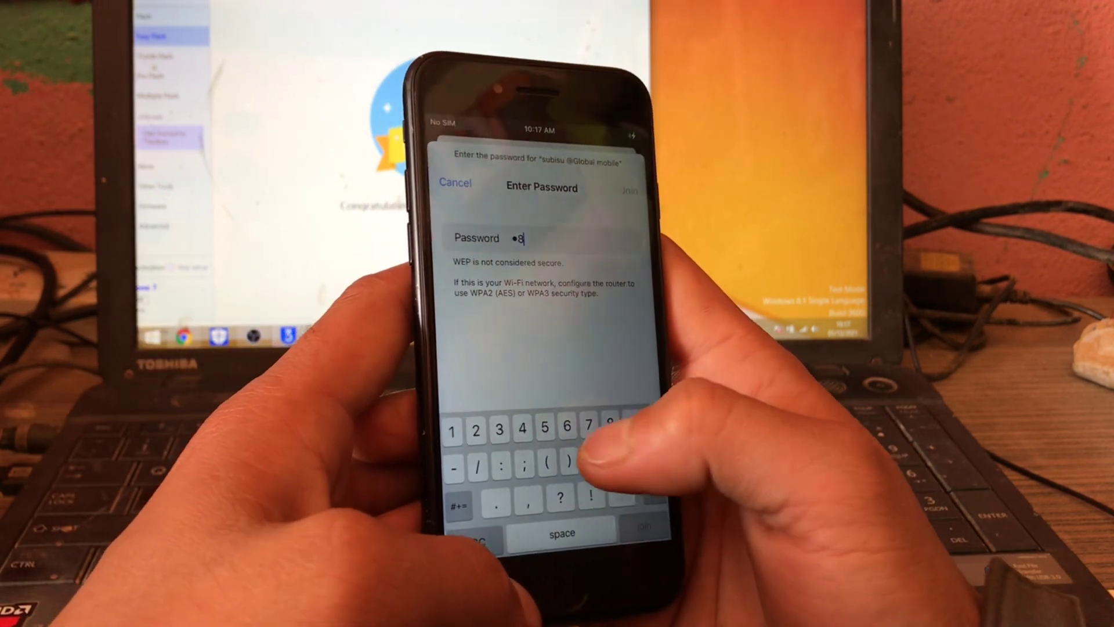
pyautogui.write('0953')
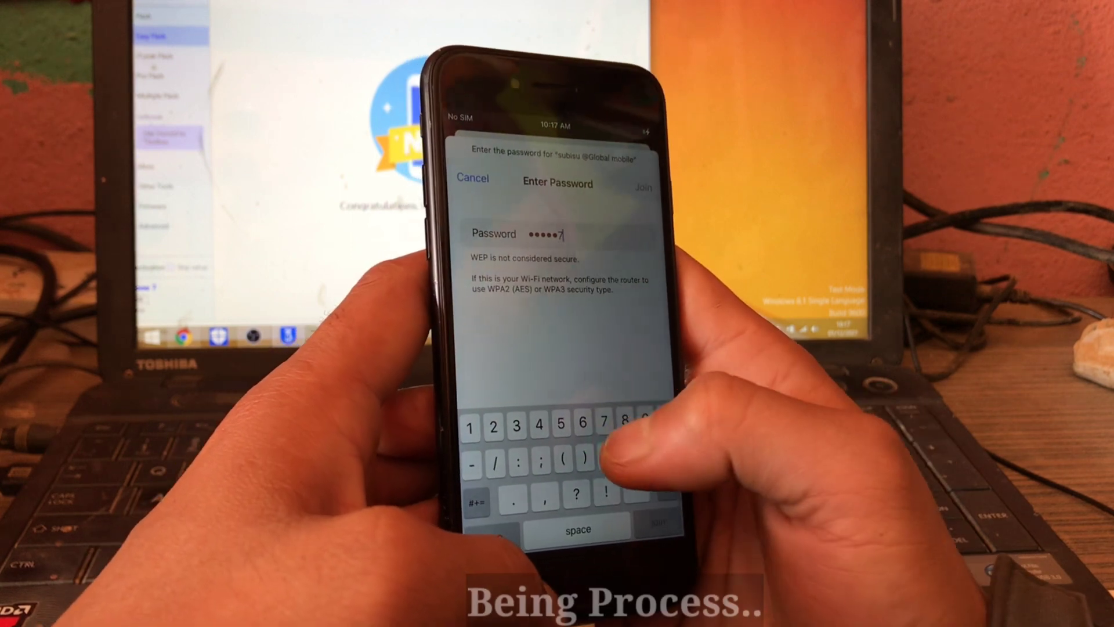
pyautogui.write('9')
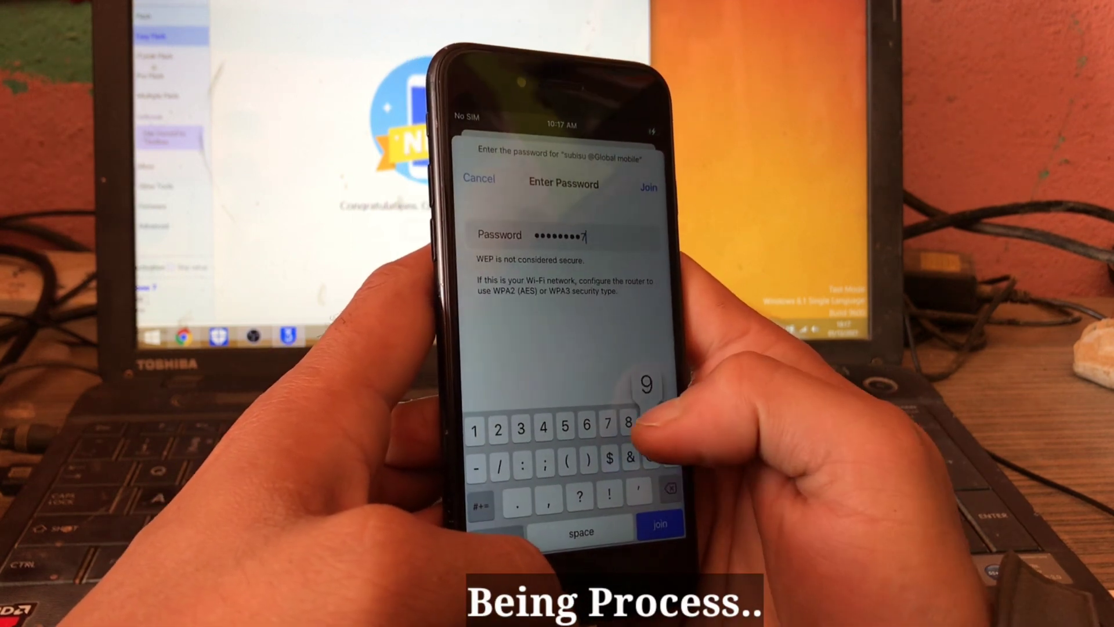
pyautogui.click(738, 229)
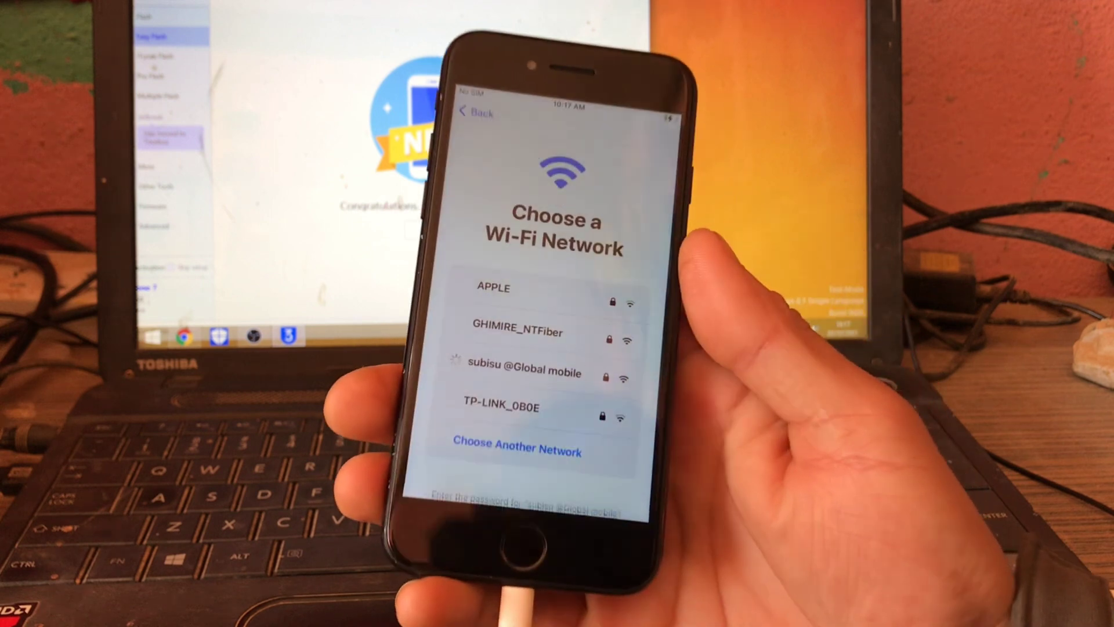